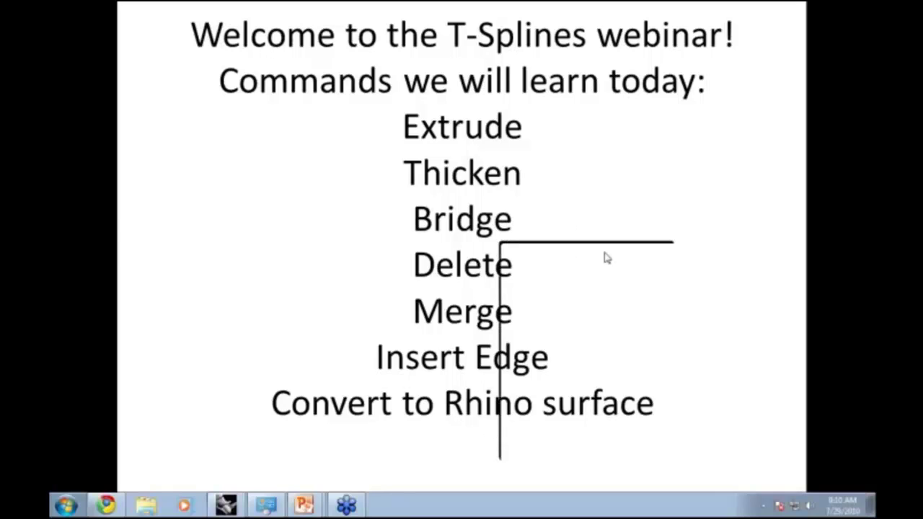
Step: Switch to Rhinoceros and display the layer list for the heart ring training file
mouse_move(106, 507)
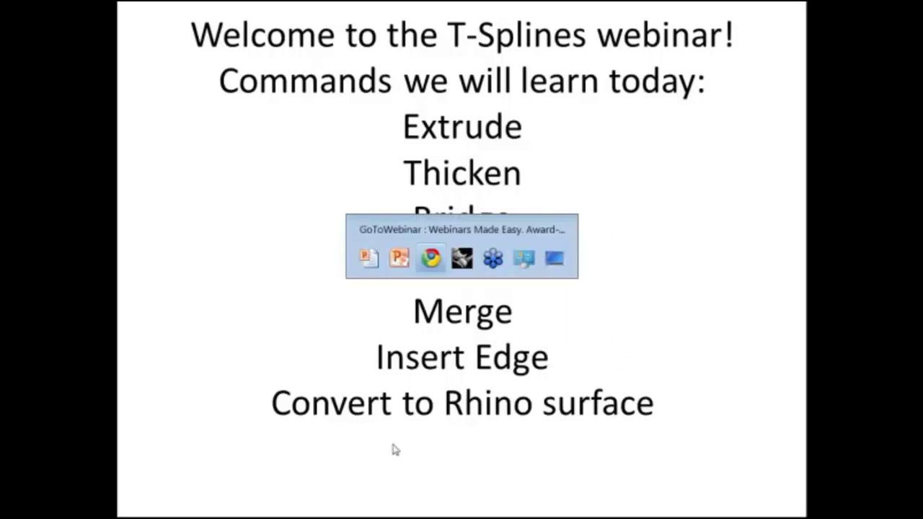
key("alt+Tab")
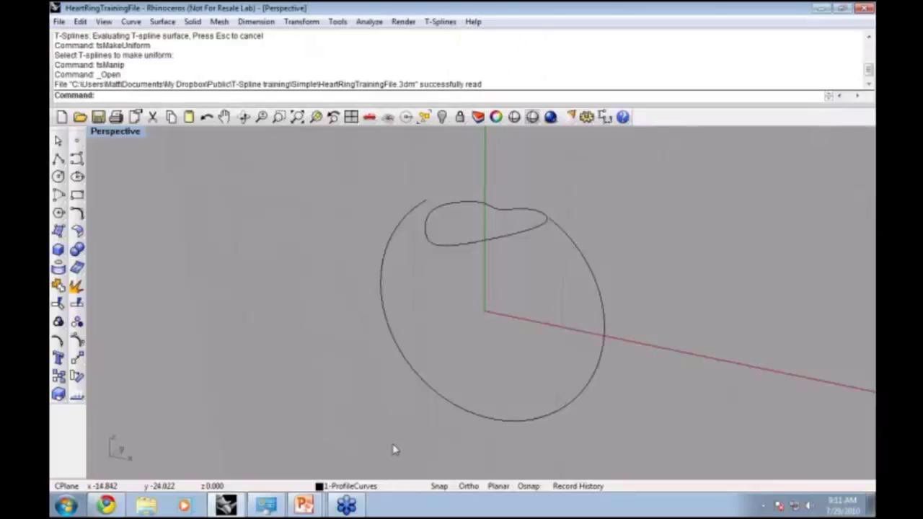
left_click(695, 29)
left_click(541, 181)
type("Layer")
key("Return")
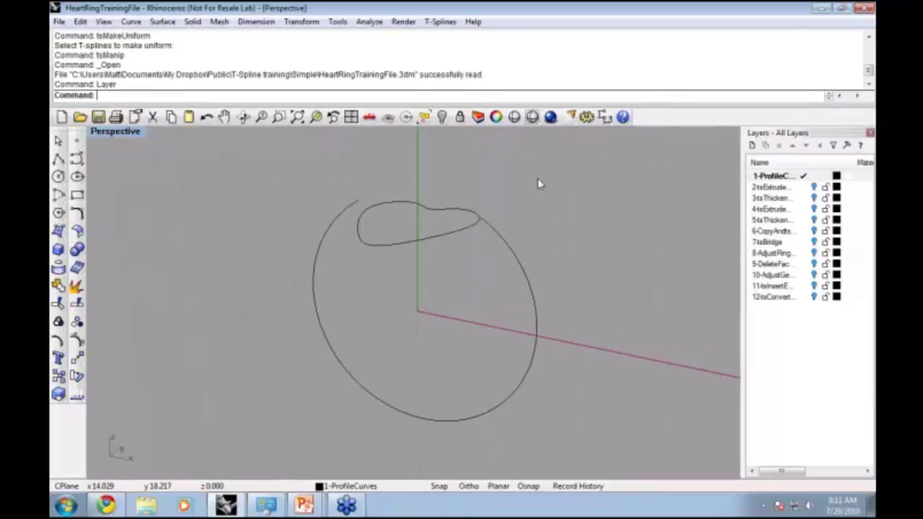
Step: Show the 12-tsConvert layer and examine the finished heart ring in shaded display from several angles
left_click(815, 296)
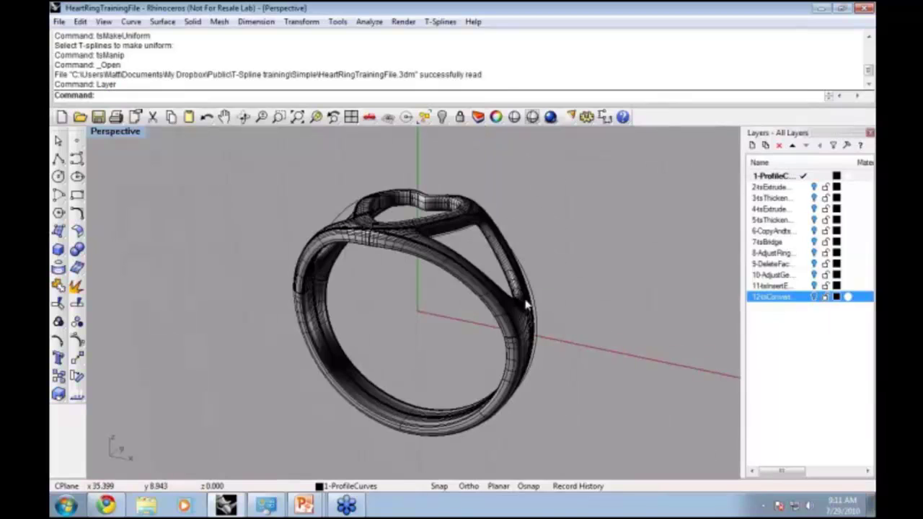
right_click_drag(461, 288, 533, 324)
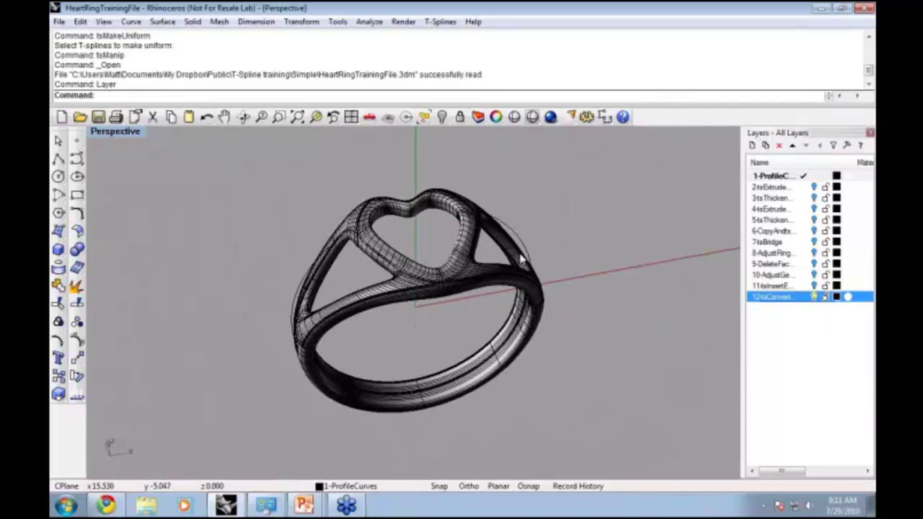
left_click(514, 116)
mouse_move(451, 259)
right_mouse_down()
mouse_move(438, 286)
mouse_move(464, 279)
right_mouse_up()
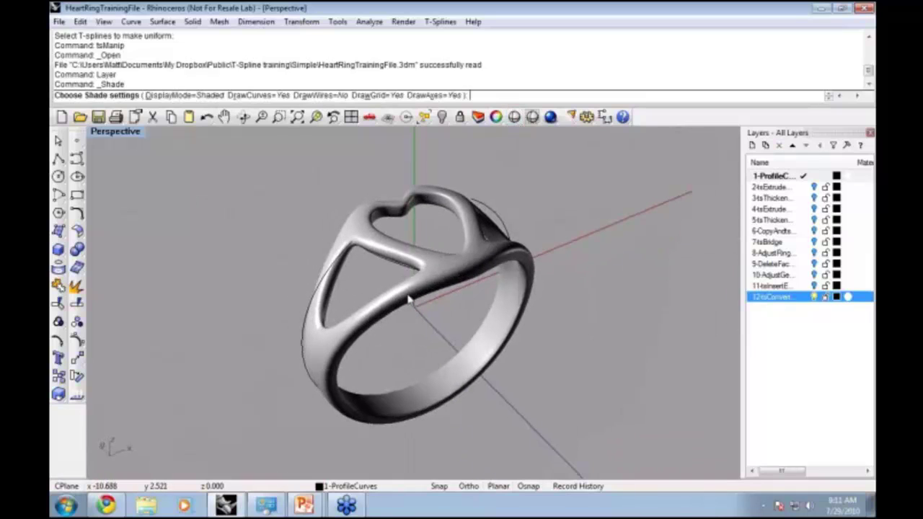
right_click_drag(489, 248, 486, 247)
right_click_drag(404, 246, 435, 257)
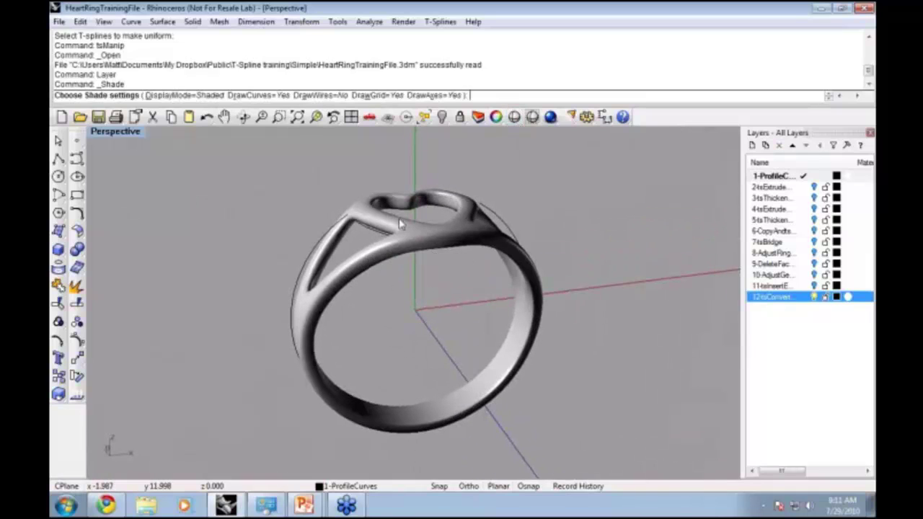
right_click_drag(469, 290, 419, 323)
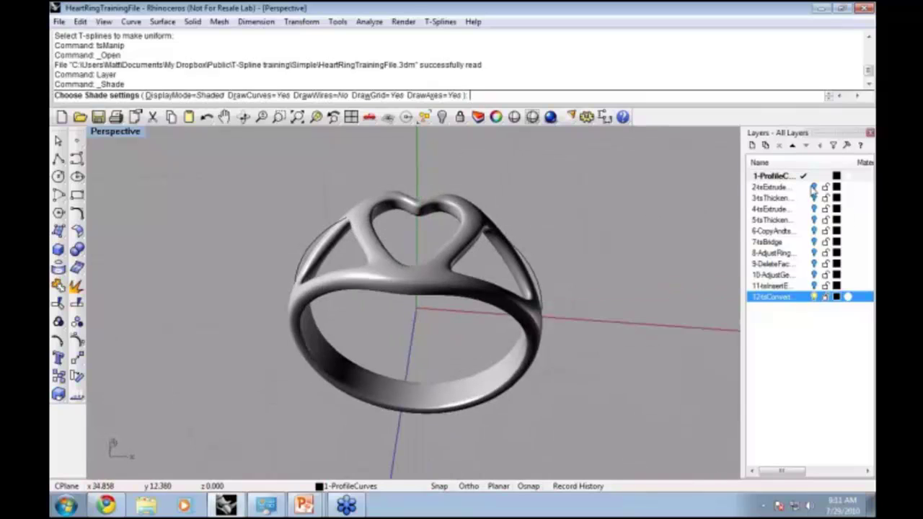
Step: Hide the finished ring's layer and switch to PowerPoint to review the slide's list of commands
left_click(814, 297)
right_click_drag(655, 260, 611, 268)
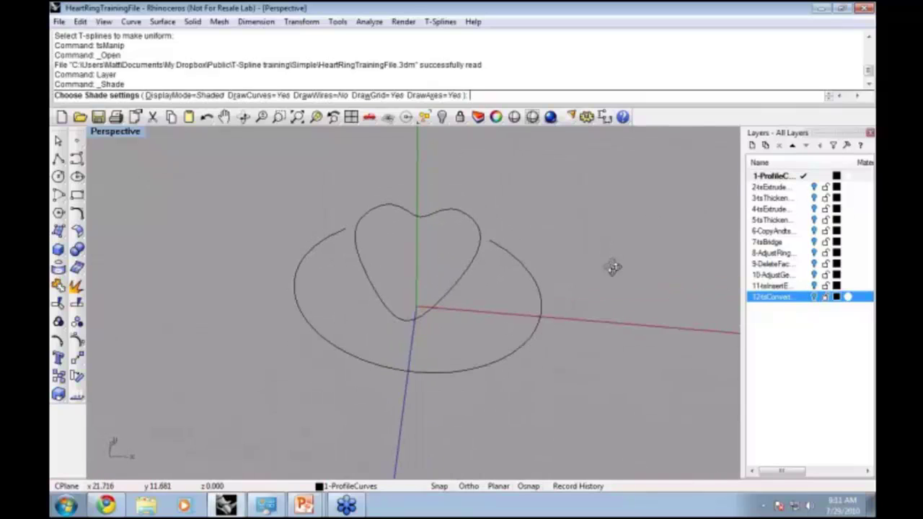
left_click(304, 505)
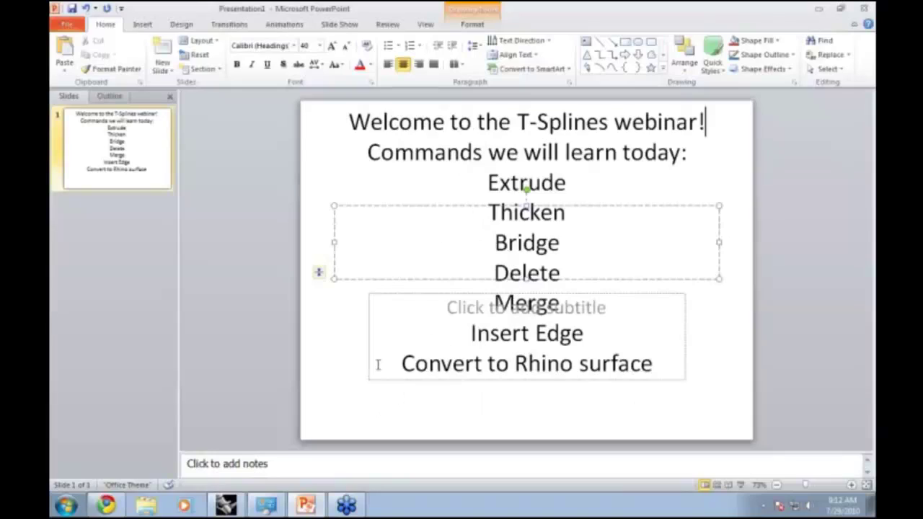
Step: Return to Rhinoceros, leave the shaded preview, and start a new model from the Large Objects - Inches template
left_click(226, 505)
key("Escape")
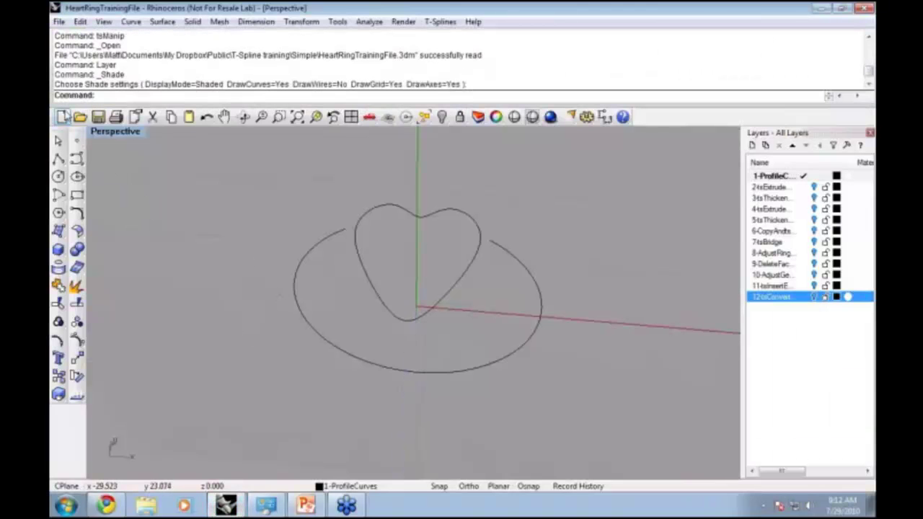
left_click(62, 117)
left_click(485, 286)
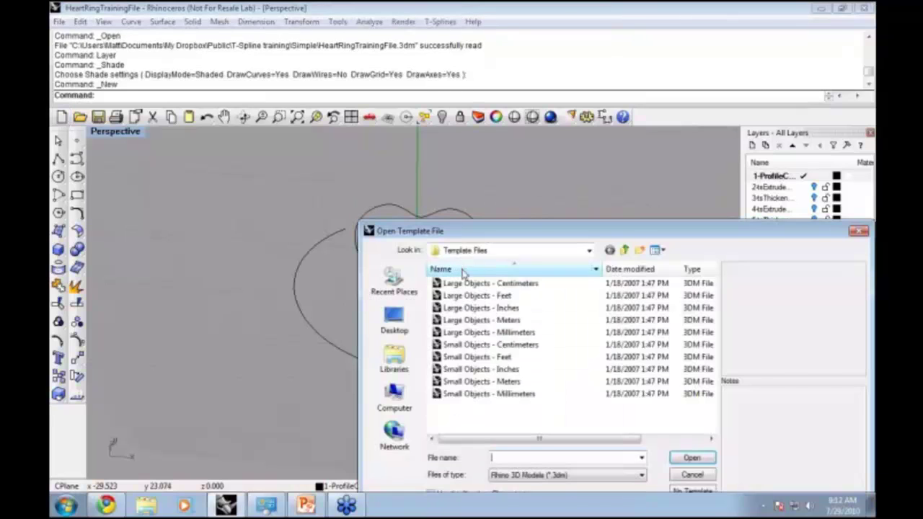
double_click(481, 309)
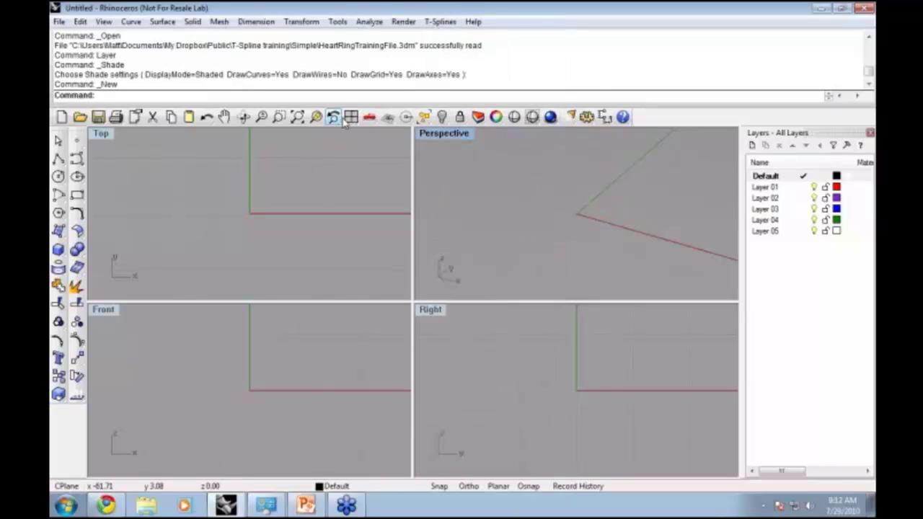
Step: Enable the Container toolbar from the TSplines toolbar collection
type("Toolbars")
key("Return")
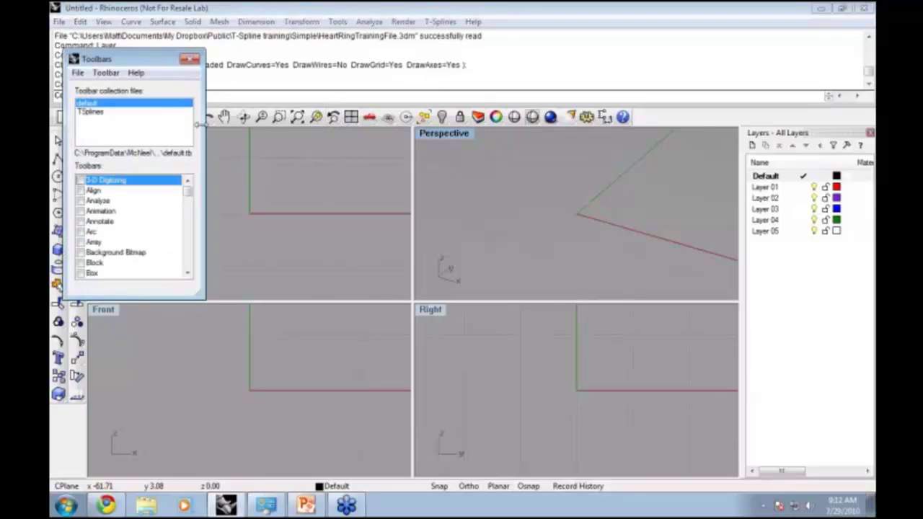
left_click(98, 113)
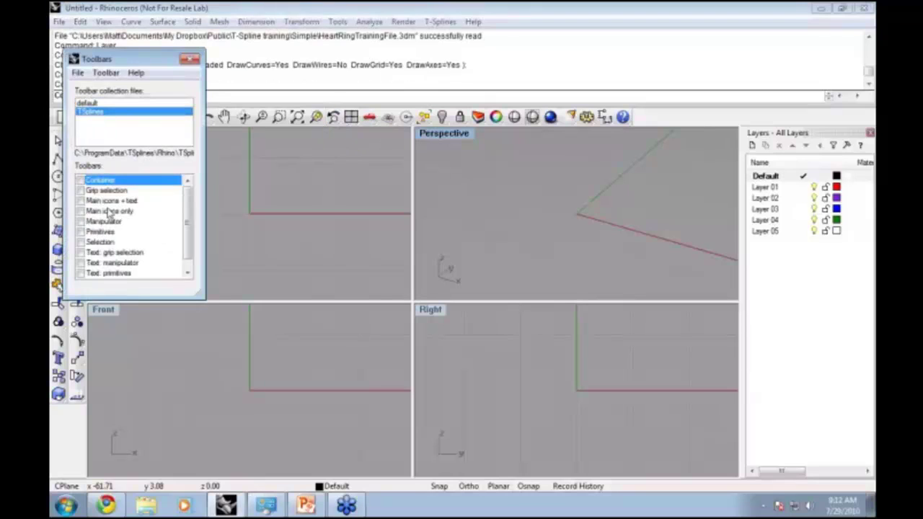
left_click(80, 181)
left_click(190, 59)
Step: Float the T-Splines Main icons + text toolbar in a compact multi-row layout over the Top view and shrink the command history
left_click_drag(179, 231, 185, 199)
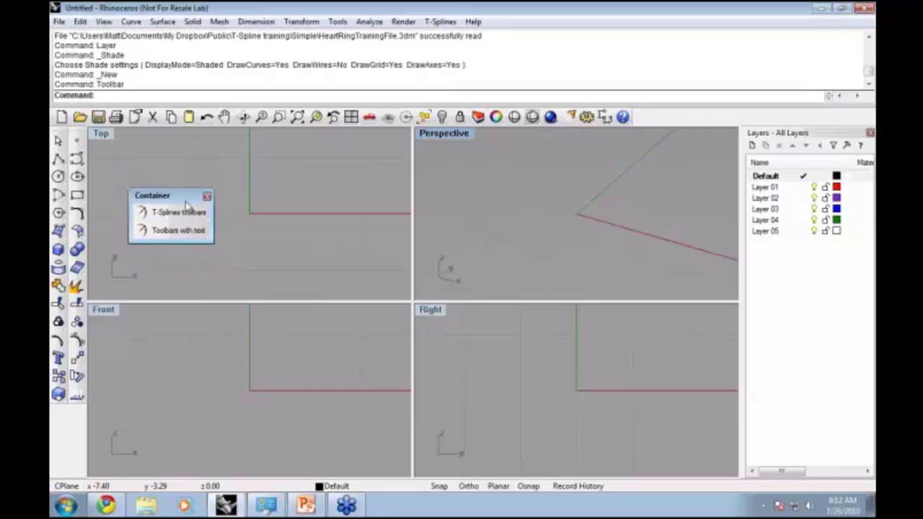
left_click(188, 227)
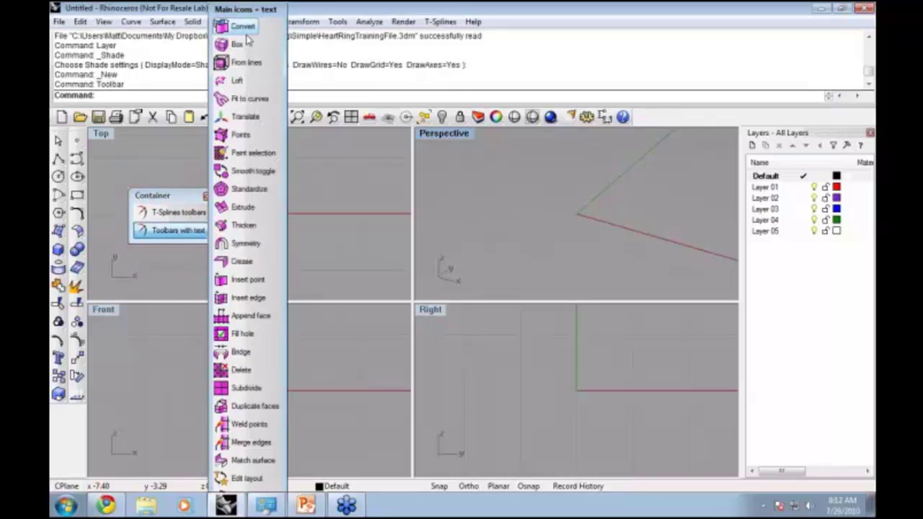
left_click_drag(254, 26, 257, 143)
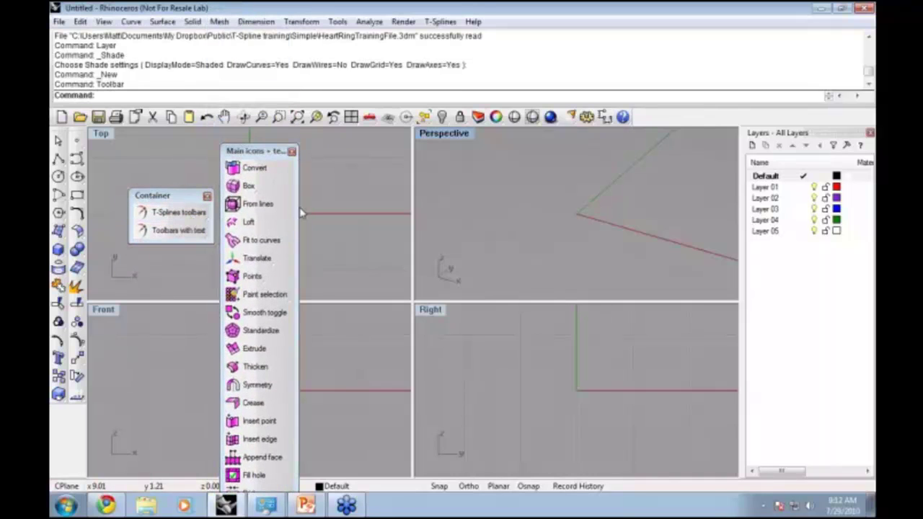
left_click_drag(296, 208, 464, 198)
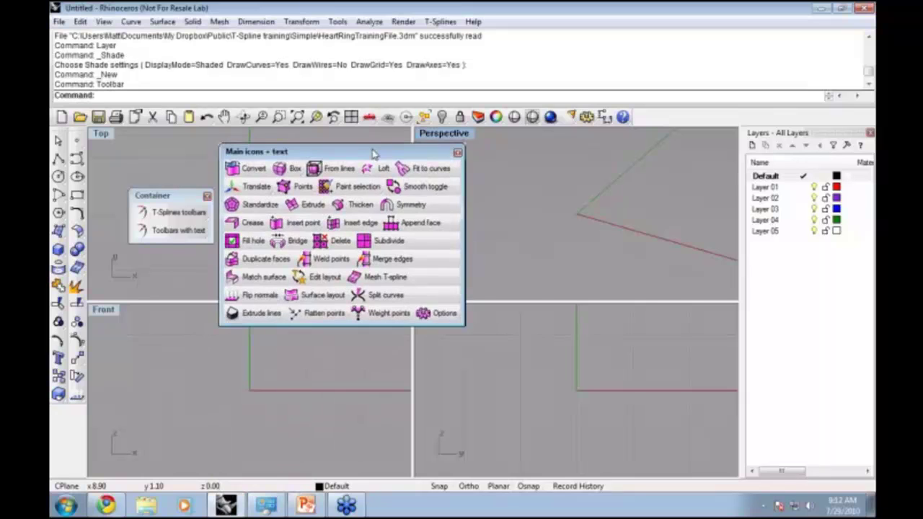
left_click_drag(370, 145, 331, 158)
left_click_drag(332, 104, 329, 66)
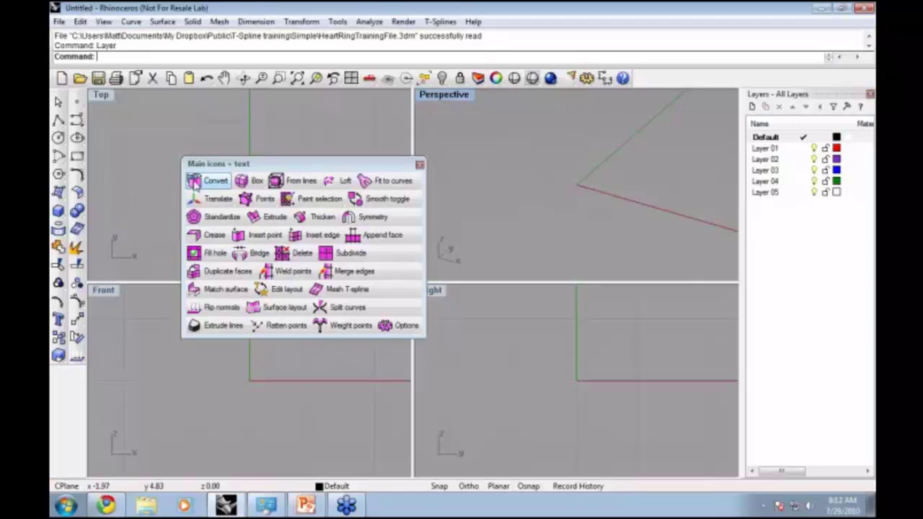
left_click_drag(273, 165, 187, 101)
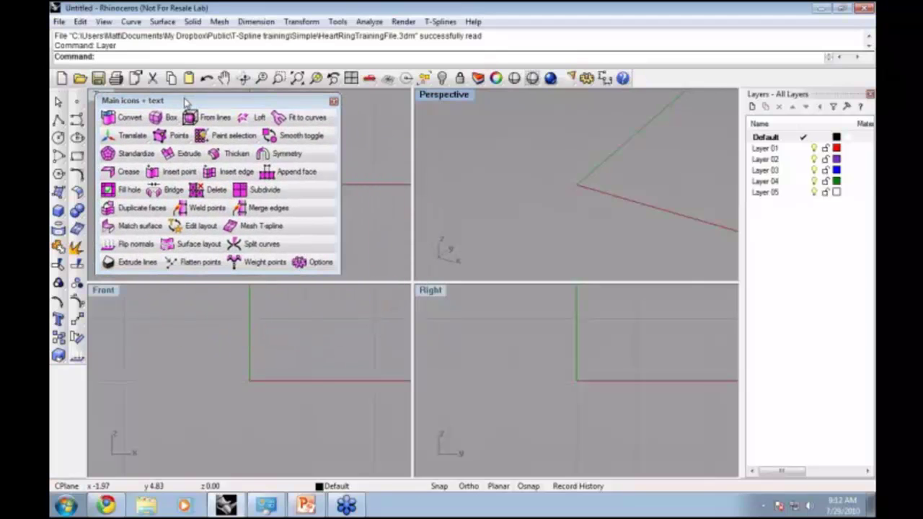
Step: Draw a five-point degree-3 curve in the Front view, starting near (-20, 10) and bending down through the origin
left_click(77, 121)
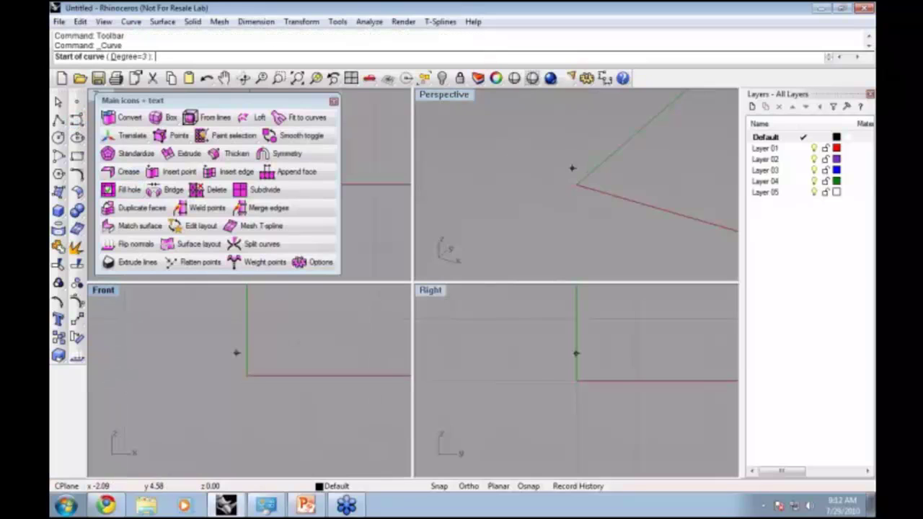
left_click(146, 325)
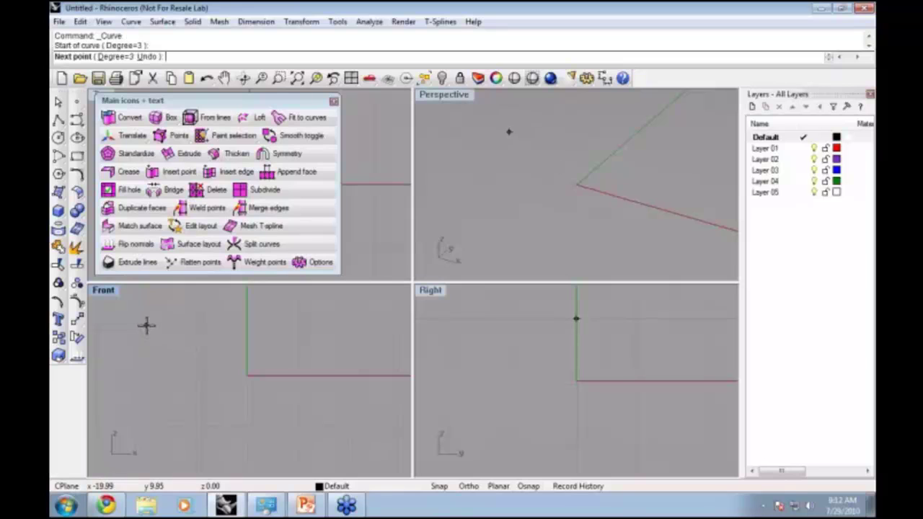
left_click(195, 326)
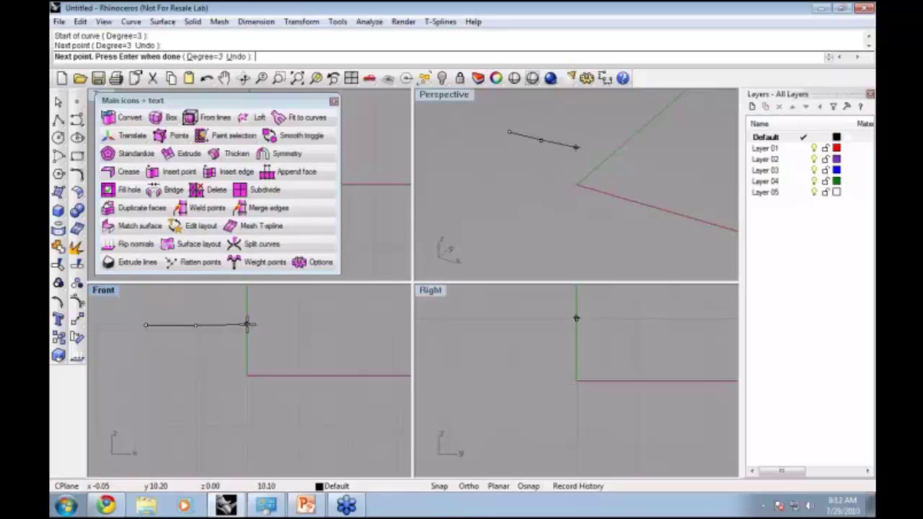
left_click(248, 324)
left_click(248, 378)
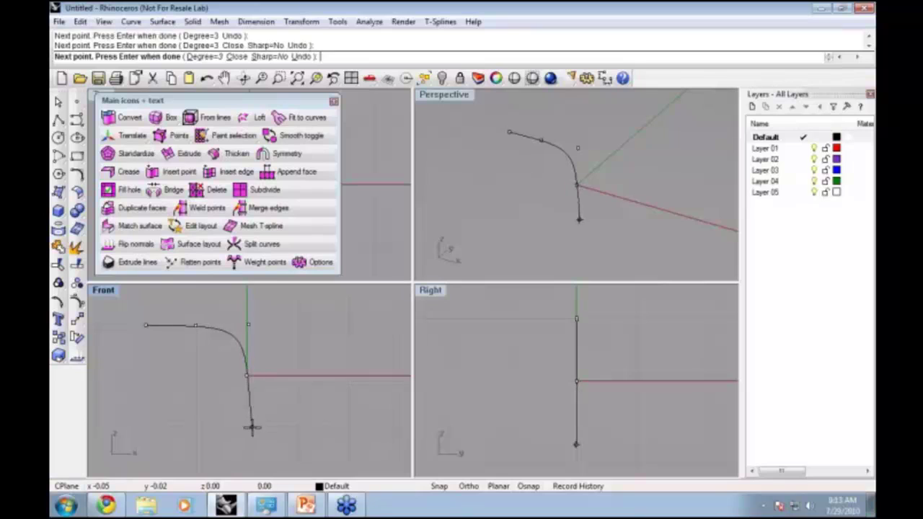
left_click(251, 427)
key("Return")
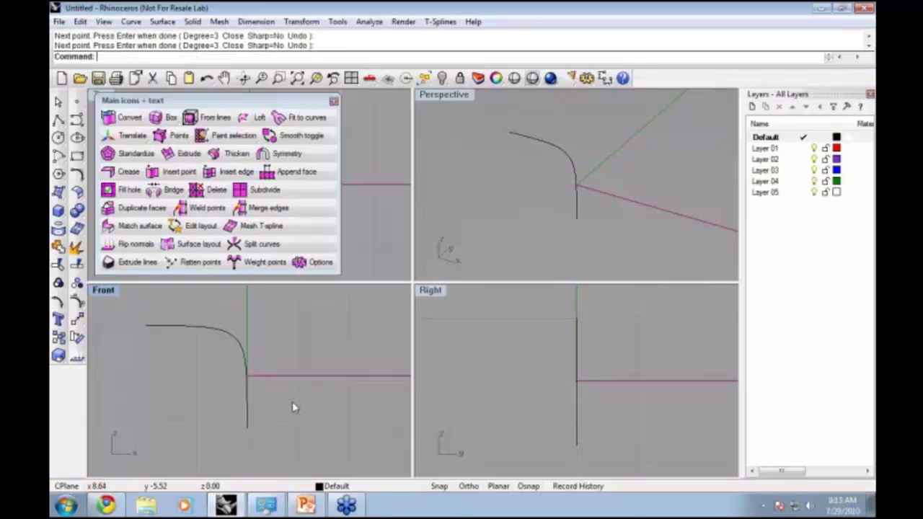
Step: Move the new curve away from the origin in the Perspective view using the T-Splines Translate manipulator
left_click(568, 164)
left_click(135, 137)
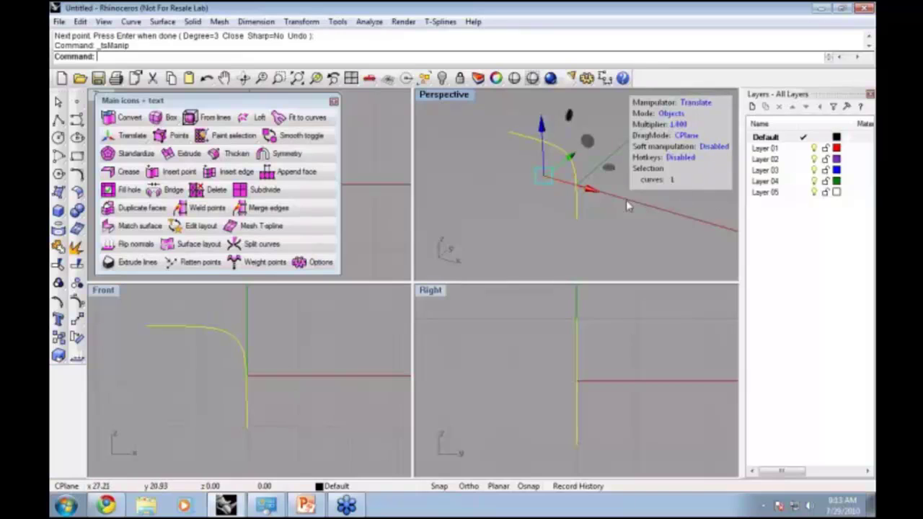
right_click_drag(550, 224, 524, 221)
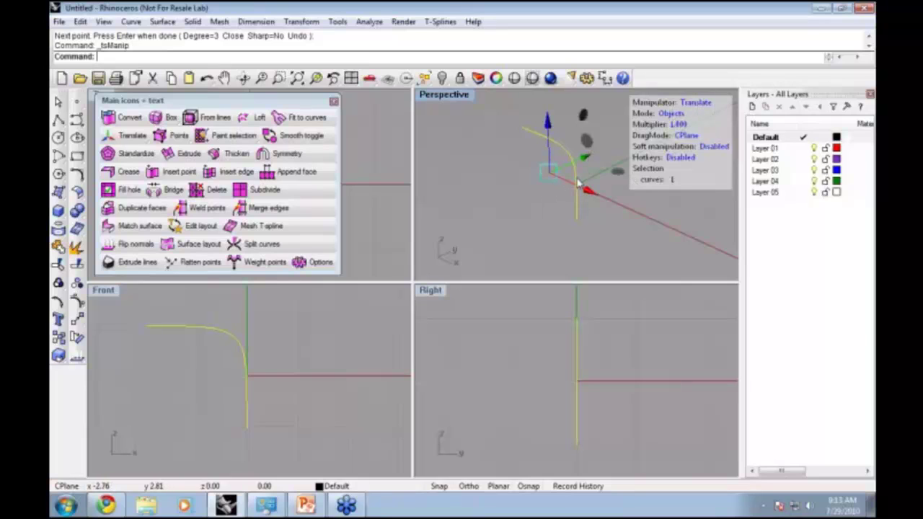
left_click_drag(585, 166, 566, 212)
right_click_drag(606, 215, 561, 215)
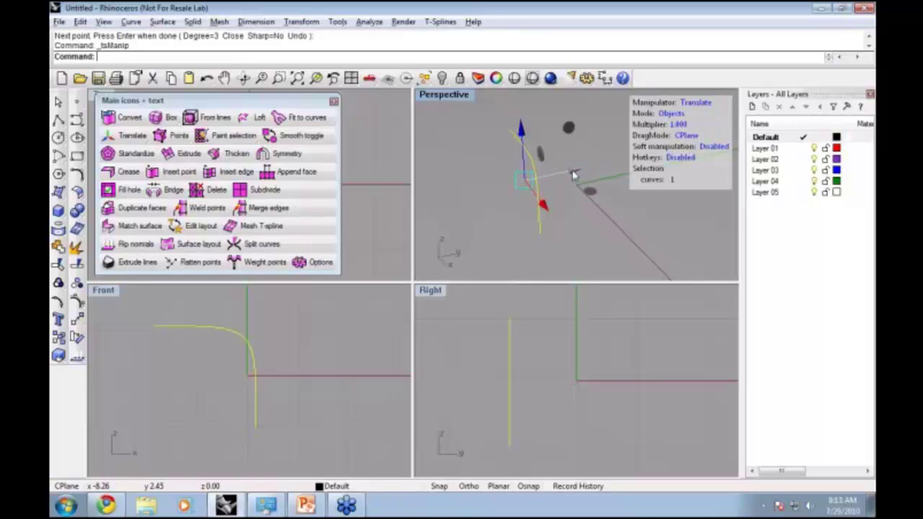
Step: Extrude the curve along the Y direction into a T-spline surface and show it shaded in an unobstructed, maximized Perspective view
left_click_drag(575, 175, 604, 173, "alt")
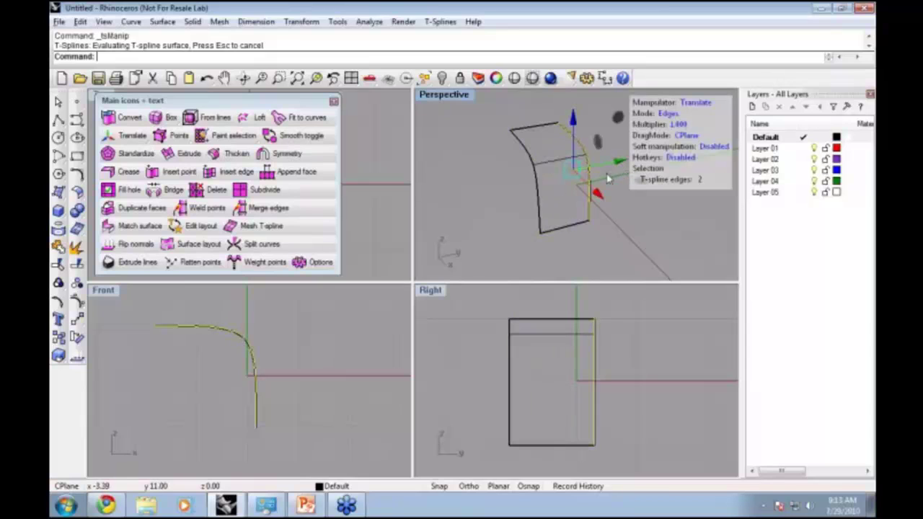
right_click_drag(565, 203, 546, 200)
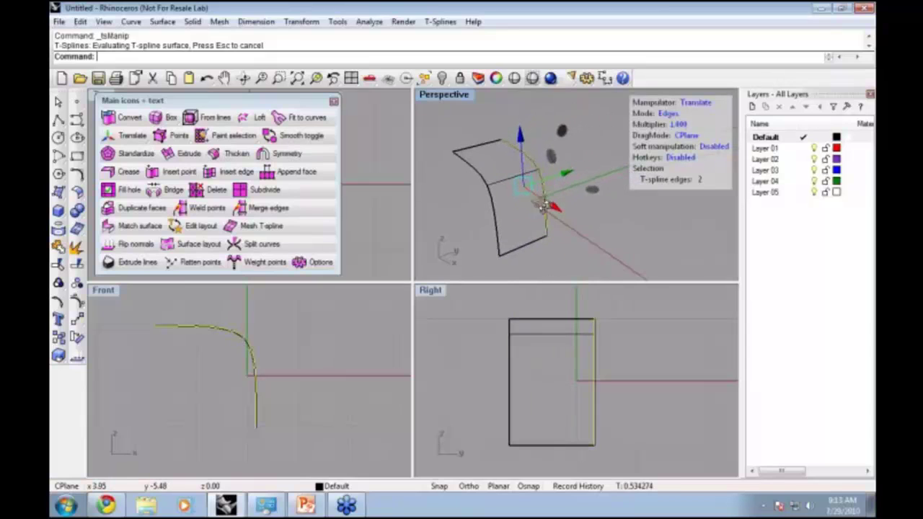
left_click(533, 78)
double_click(445, 94)
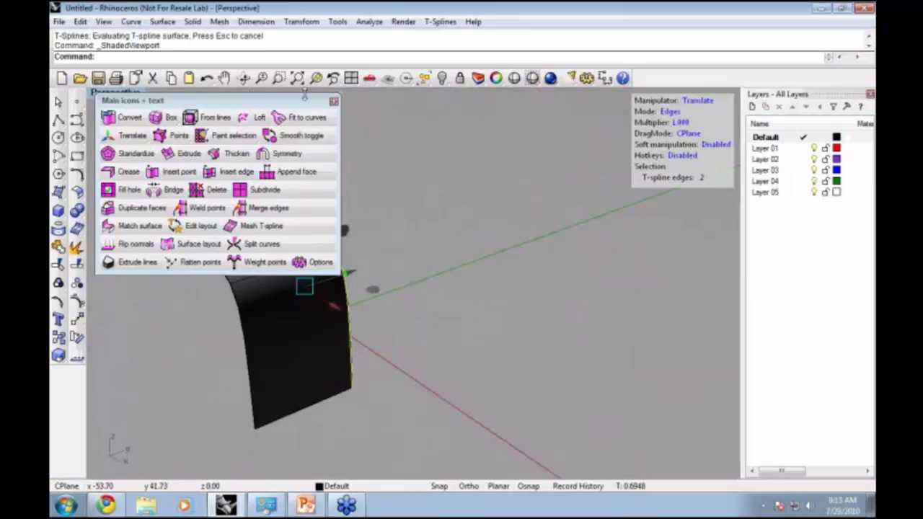
left_click_drag(285, 104, 742, 279)
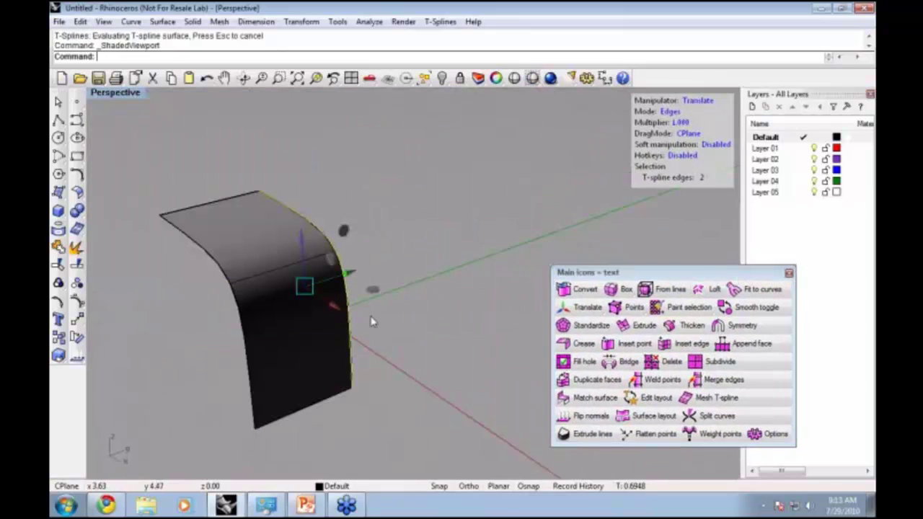
Step: Extrude the two selected side edges of the T-spline surface further along the Y direction with the manipulator
right_click_drag(372, 322, 347, 270)
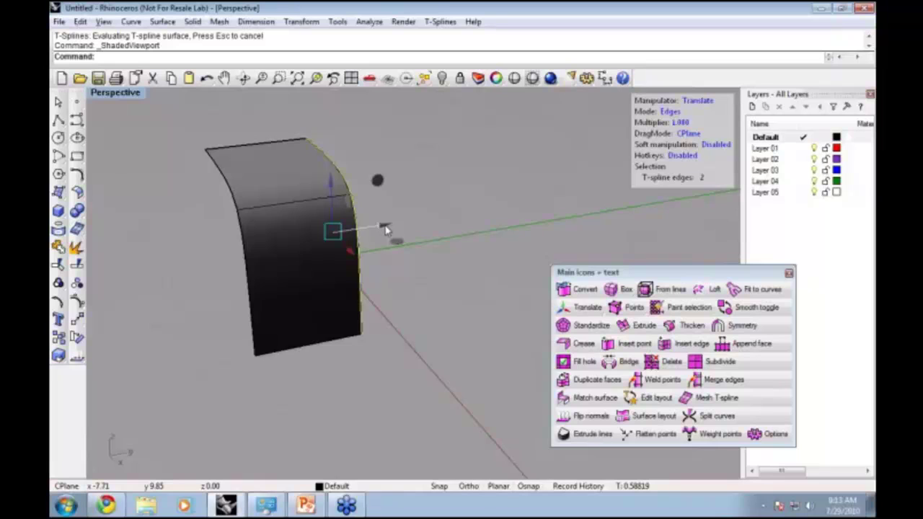
left_click_drag(385, 230, 512, 220, "alt")
right_click_drag(511, 221, 503, 232)
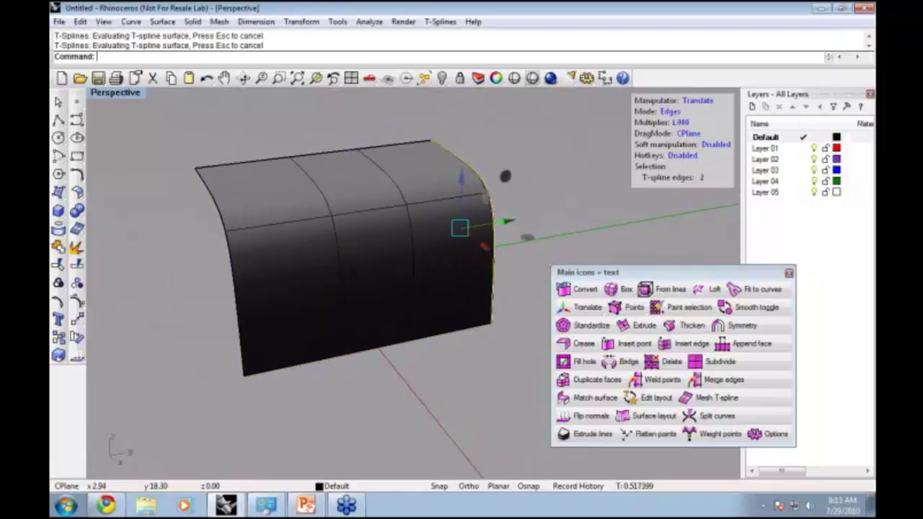
Step: Extrude the selected side edges once more along Y, and extrude the surface's four lower boundary edges straight downward
left_click_drag(509, 242, 572, 234, "alt")
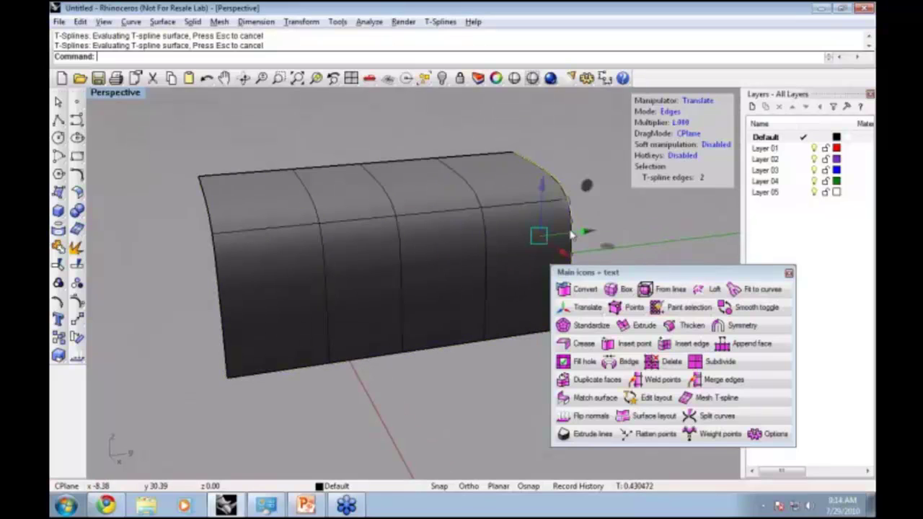
right_click_drag(572, 235, 388, 275)
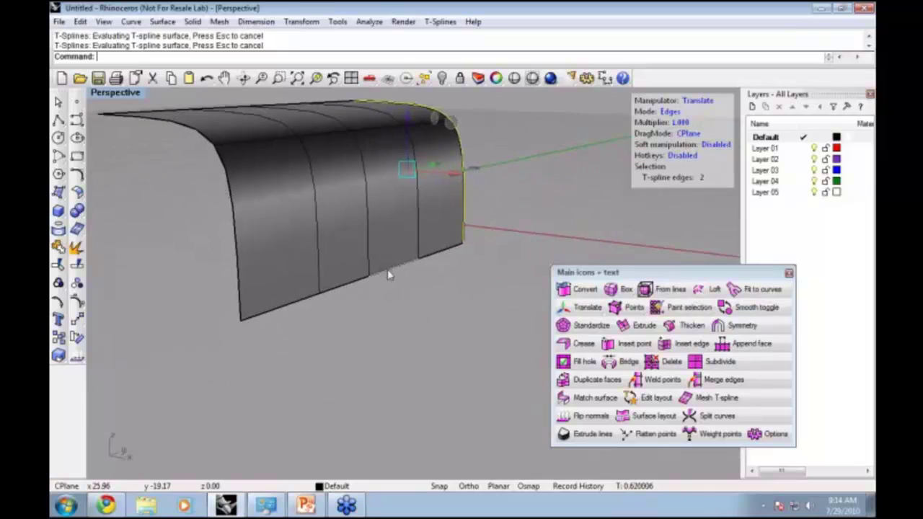
left_click(309, 297)
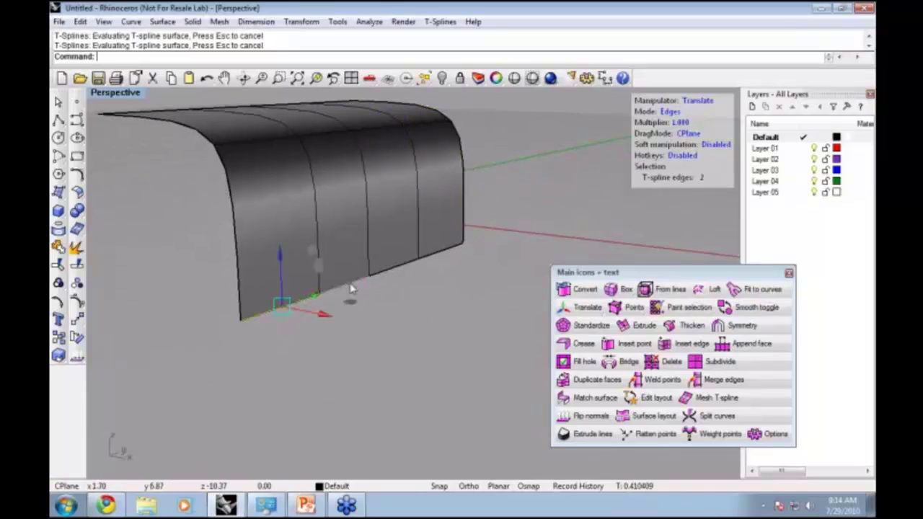
left_click(397, 269, "shift")
left_click(442, 254, "shift")
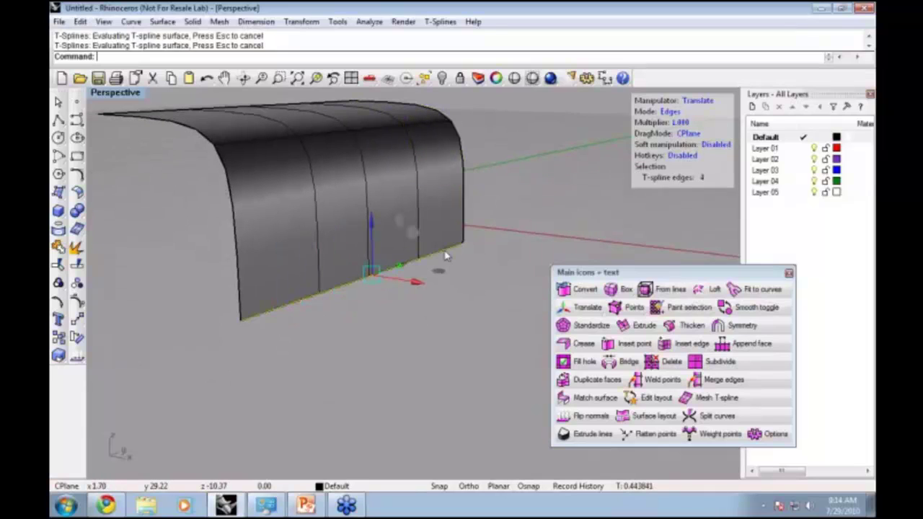
left_click_drag(374, 224, 377, 307, "alt")
Step: Extrude the four boundary edges at the far end of the surface's upper part outward along the X direction
mouse_move(276, 286)
right_mouse_down("shift")
mouse_move(362, 272)
mouse_move(305, 274)
mouse_move(284, 309)
mouse_move(301, 230)
mouse_move(283, 285)
right_mouse_up("shift")
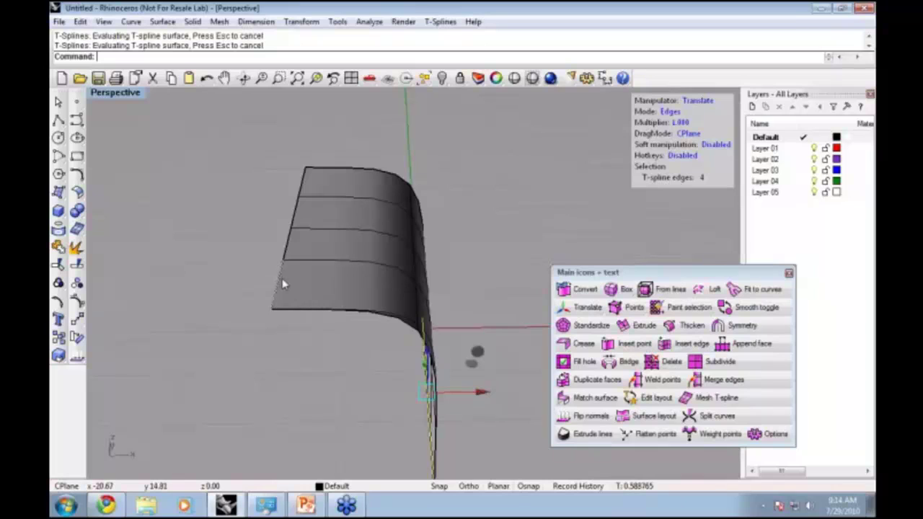
left_click(282, 279)
left_click(287, 239, "shift")
left_click(295, 218, "shift")
left_click(303, 191, "shift")
left_click_drag(343, 227, 269, 227, "alt")
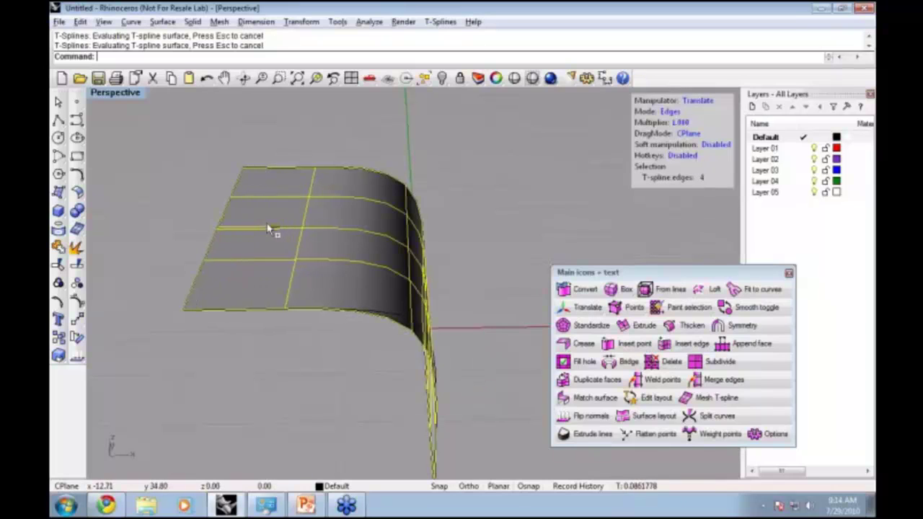
Step: Set the T-Splines display meshing preset to High in the T-Splines options
right_click_drag(394, 305, 454, 225)
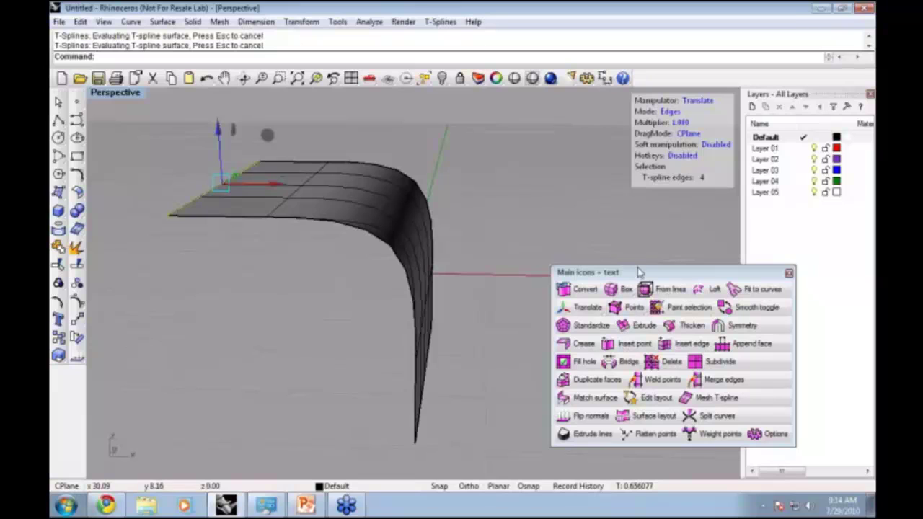
left_click(769, 439)
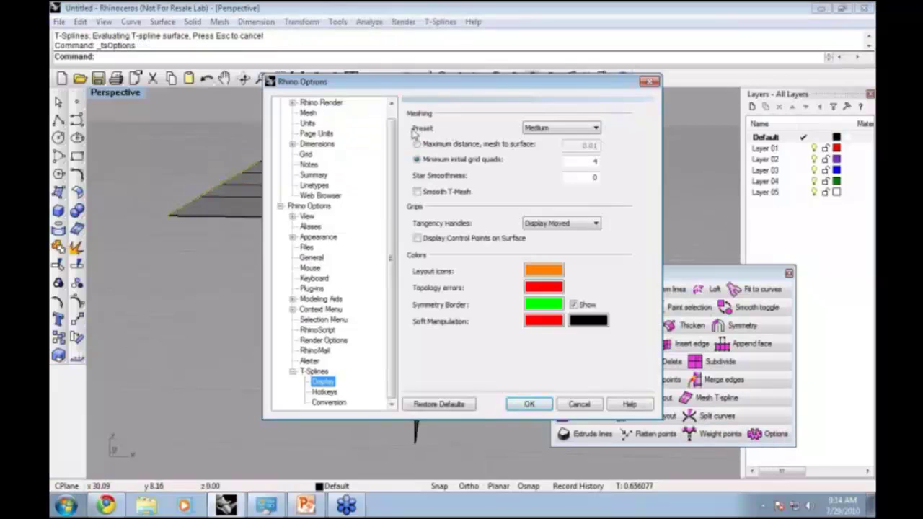
left_click(546, 128)
left_click(547, 155)
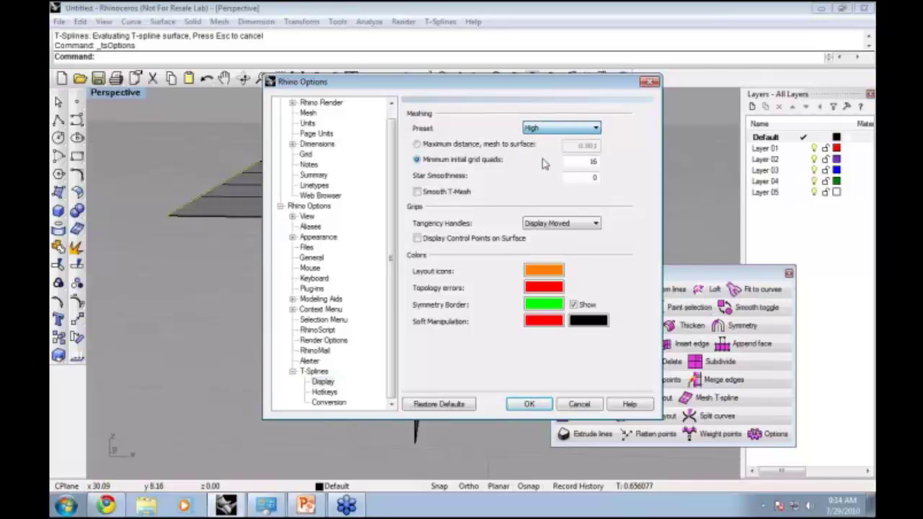
left_click(544, 408)
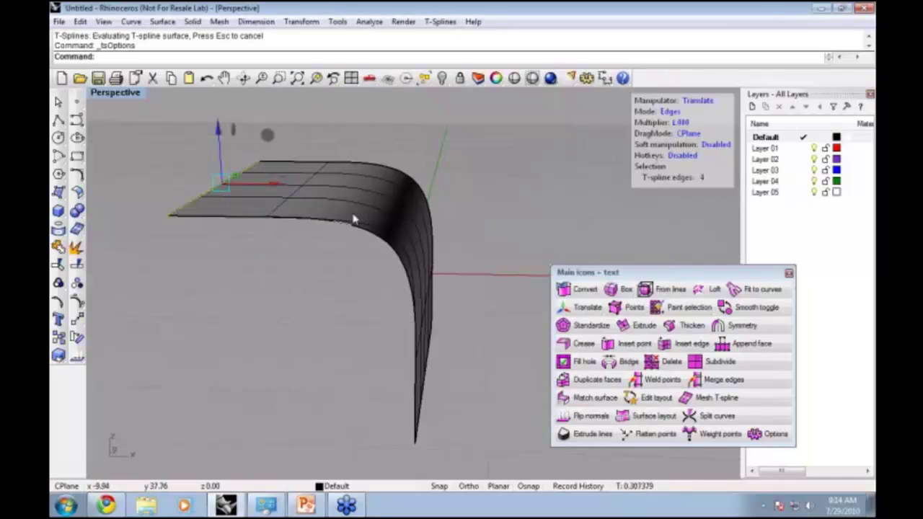
Step: Examine the extruded surface from other angles and check the lesson's command list in PowerPoint before returning to Rhino
mouse_move(461, 261)
right_mouse_down()
mouse_move(447, 261)
mouse_move(469, 257)
mouse_move(441, 247)
mouse_move(434, 222)
mouse_move(368, 200)
mouse_move(405, 207)
mouse_move(391, 241)
mouse_move(287, 247)
mouse_move(315, 227)
mouse_move(471, 208)
mouse_move(429, 223)
right_mouse_up()
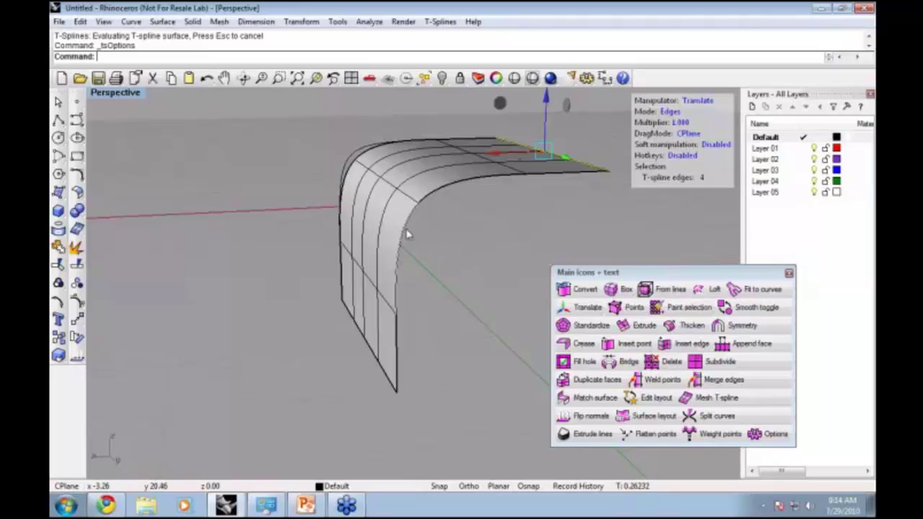
right_click_drag(406, 235, 417, 224)
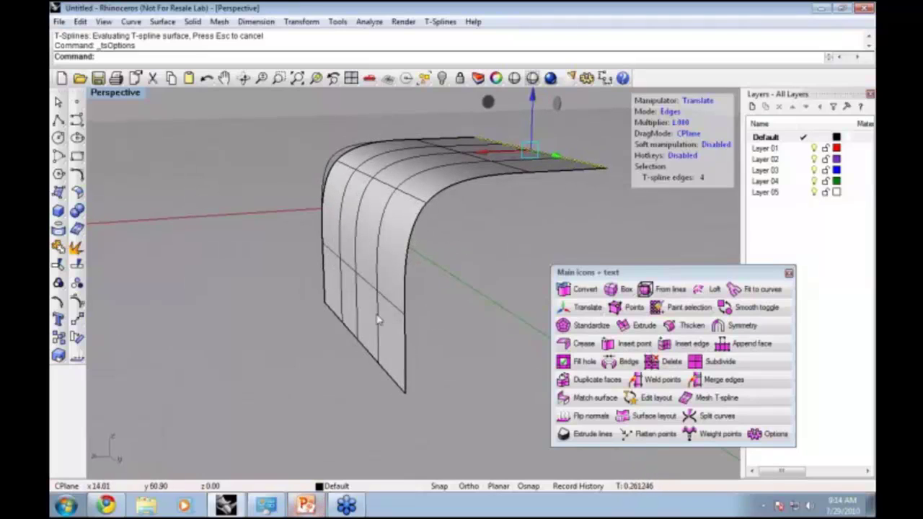
left_click(315, 510)
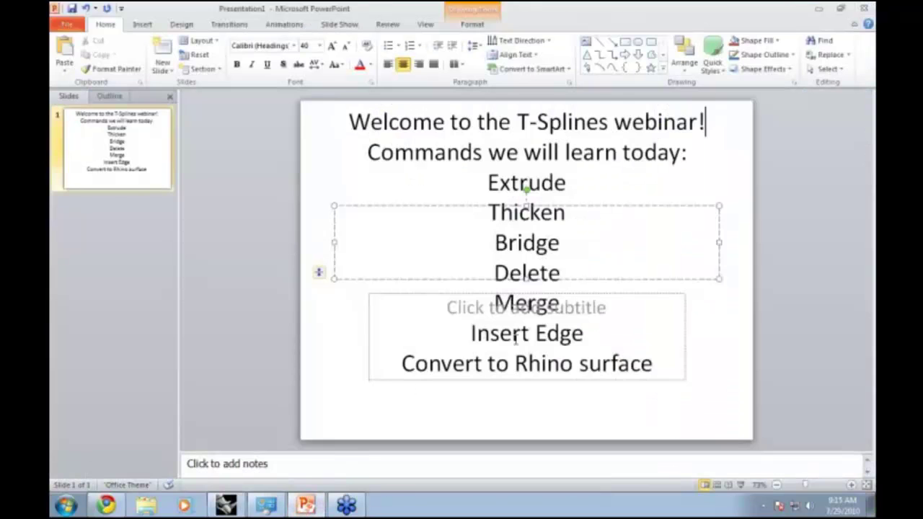
key("alt+Tab")
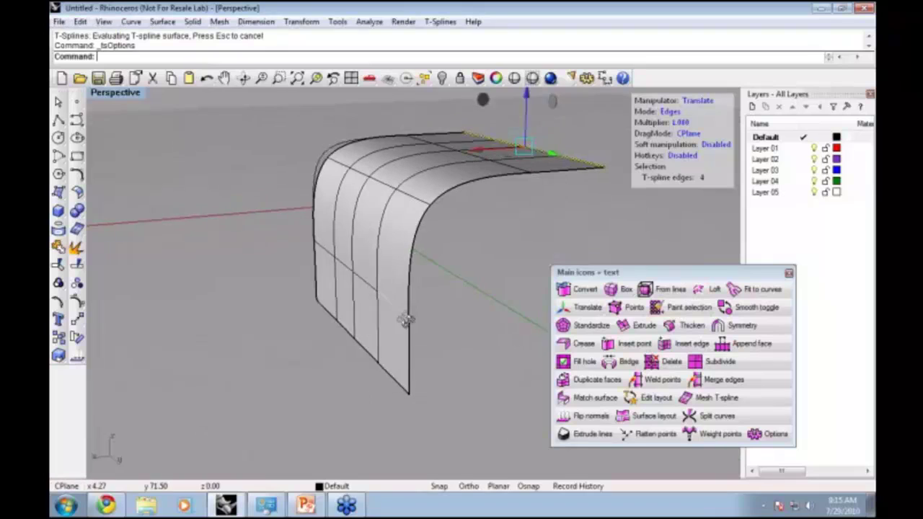
right_click_drag(406, 321, 442, 228)
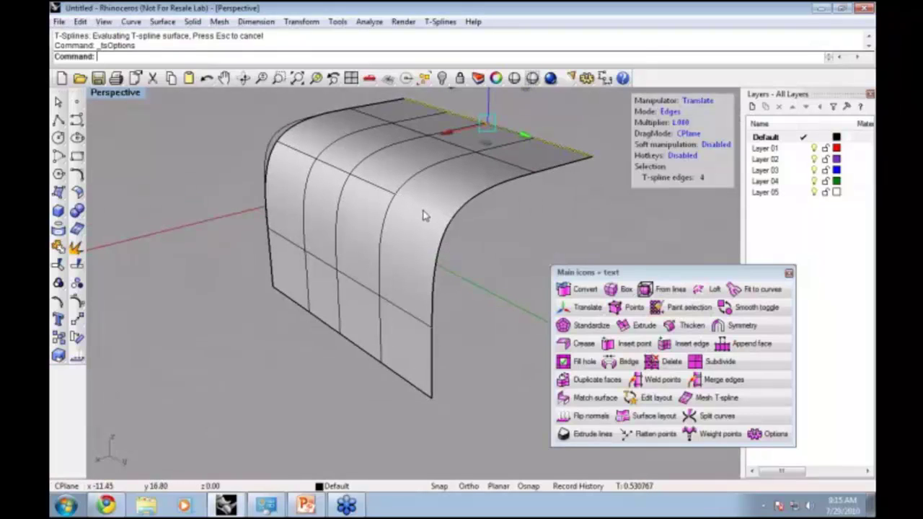
Step: Insert a simple T-spline edge just below the four-edge row running along the bend, with BothSides off
key("Escape")
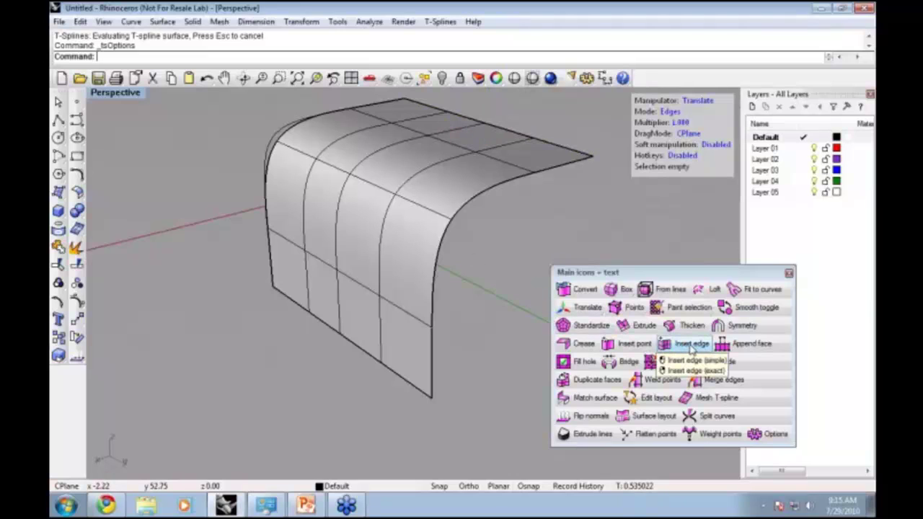
left_click(691, 346)
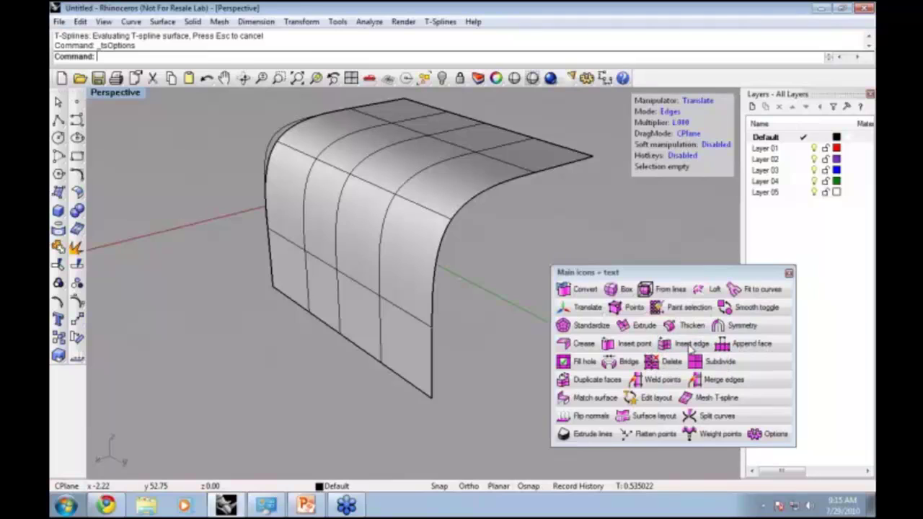
left_click(423, 211)
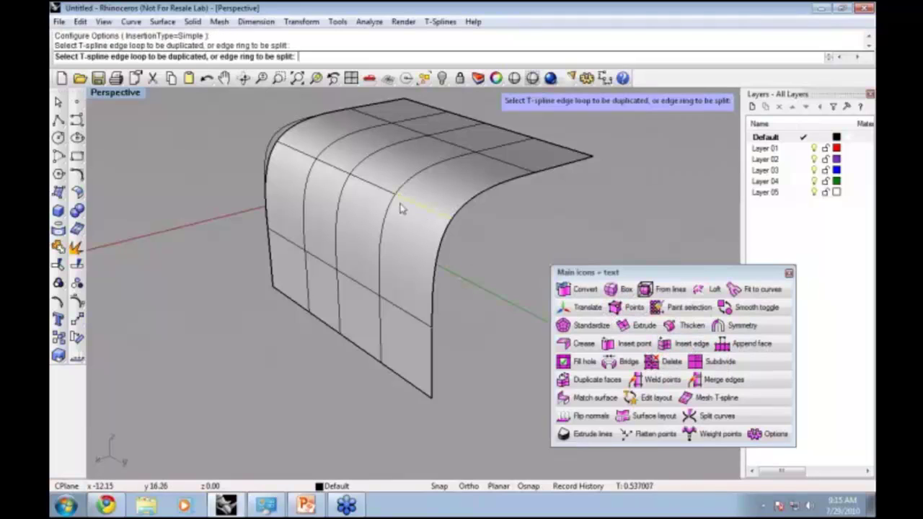
left_click(374, 189)
left_click(325, 164)
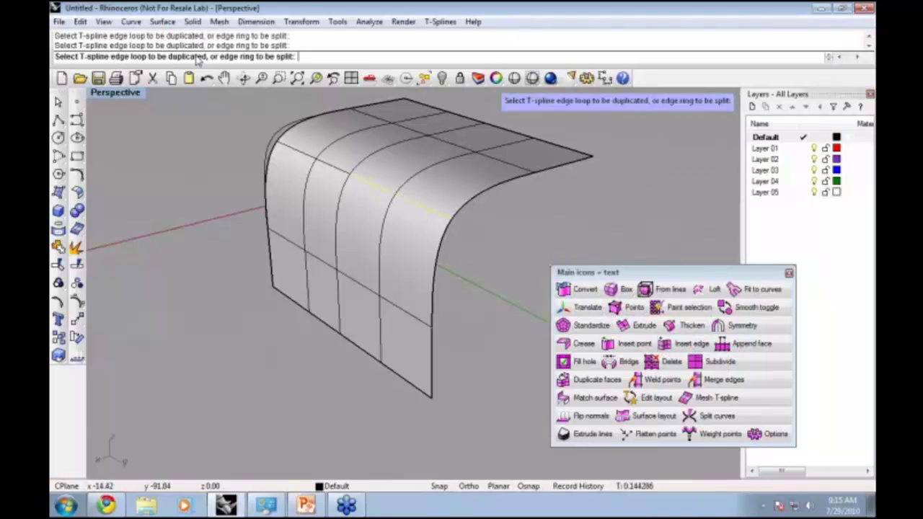
left_click(332, 169)
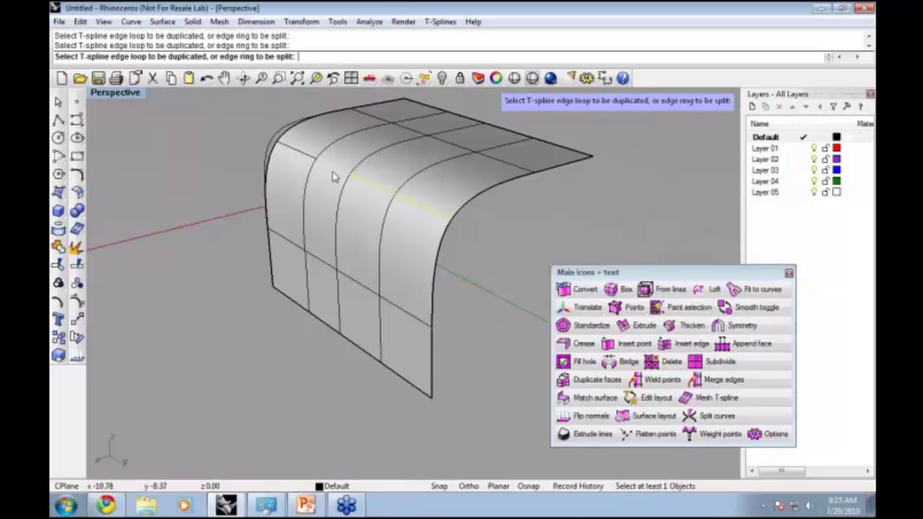
left_click(296, 151)
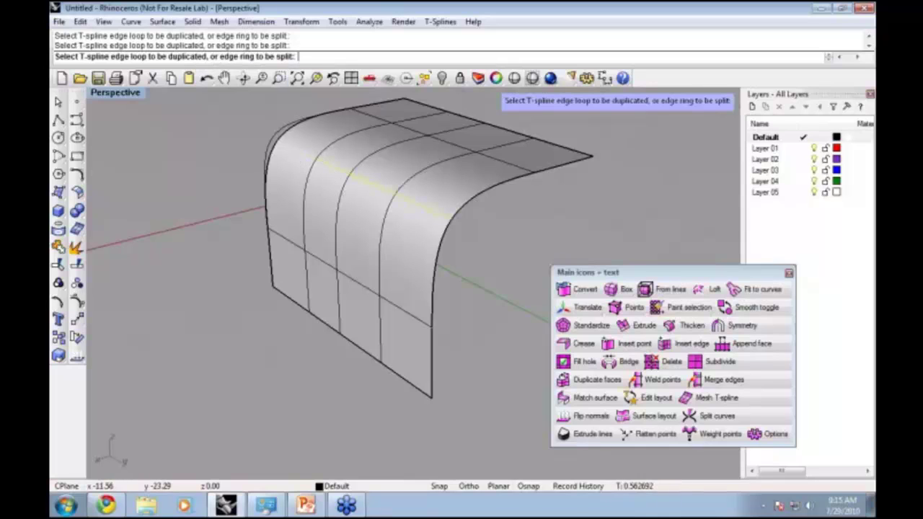
left_click(335, 185)
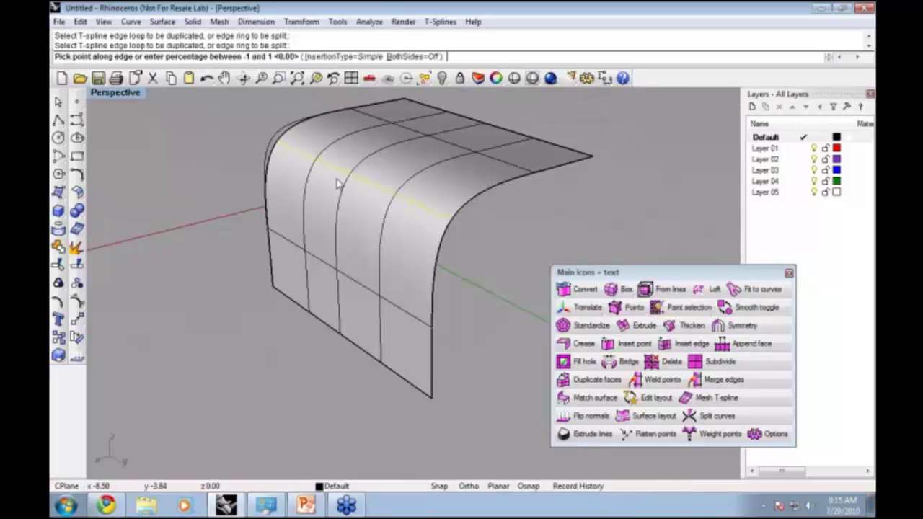
left_click(445, 241)
key("Return")
Step: Inspect the surface's control points in vertex mode and undo the simple edge insertion
right_click_drag(445, 241, 390, 220)
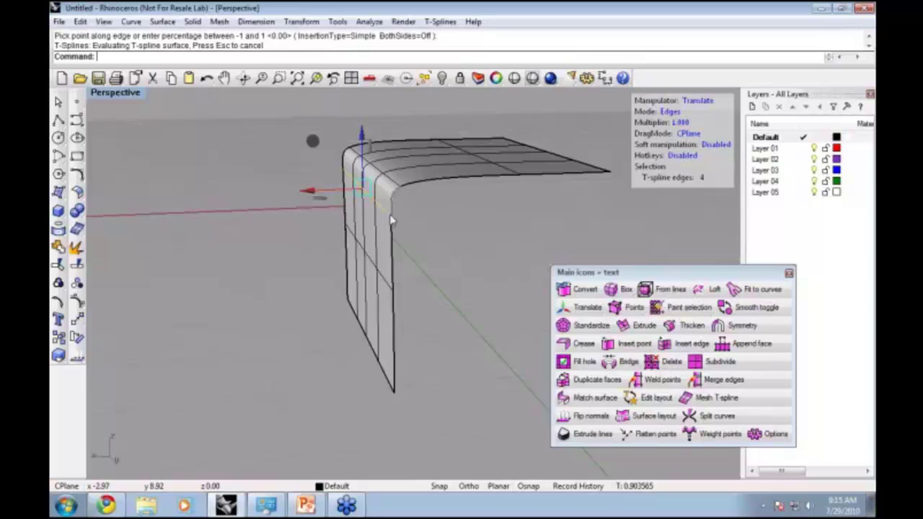
left_click(671, 112)
left_click(671, 112)
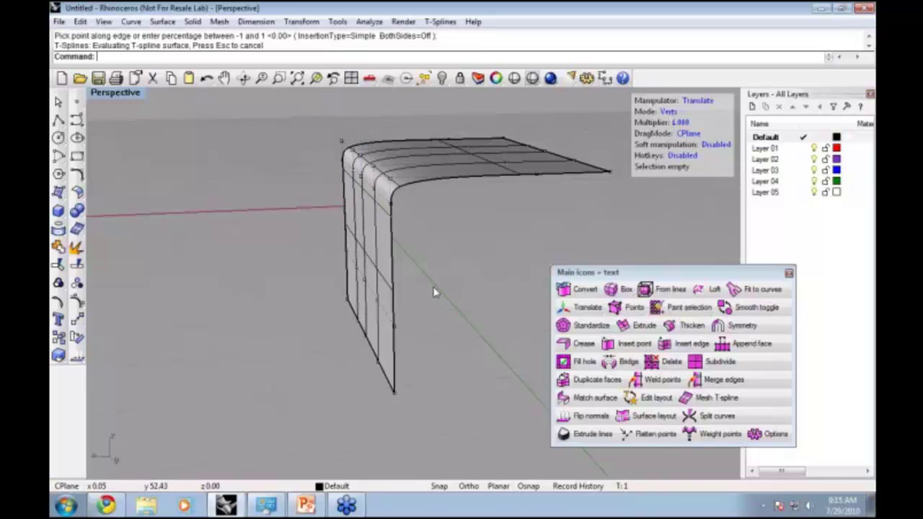
mouse_move(437, 292)
right_mouse_down()
mouse_move(433, 276)
mouse_move(426, 289)
right_mouse_up()
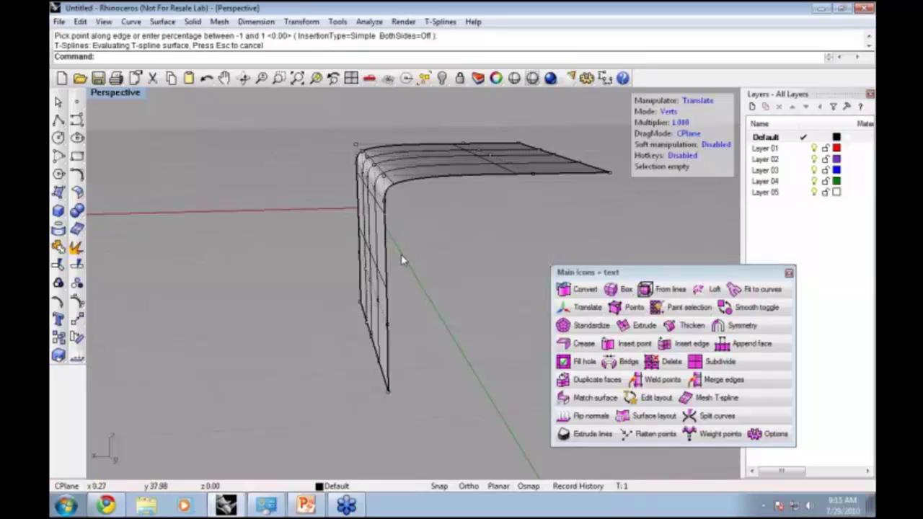
key("ctrl+z")
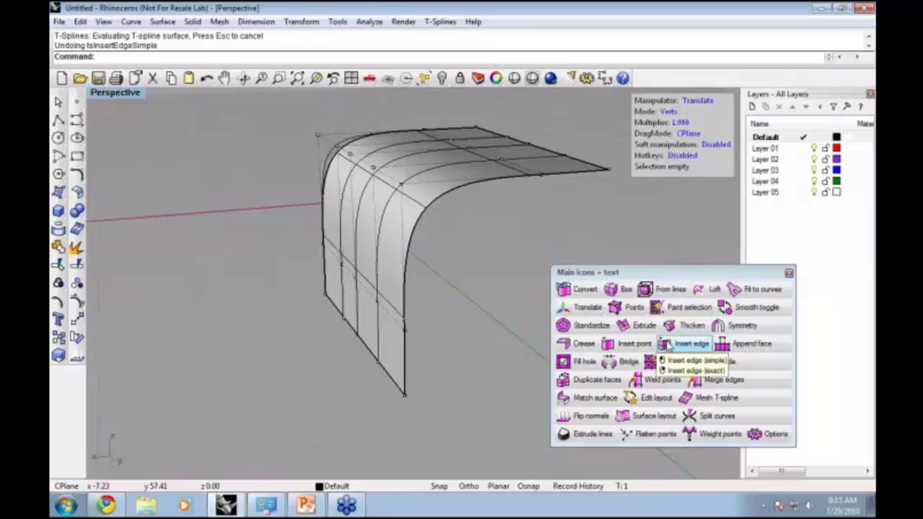
Step: Insert simple T-spline edges on both sides of the four-edge row along the bend, with BothSides=On
left_click(669, 344)
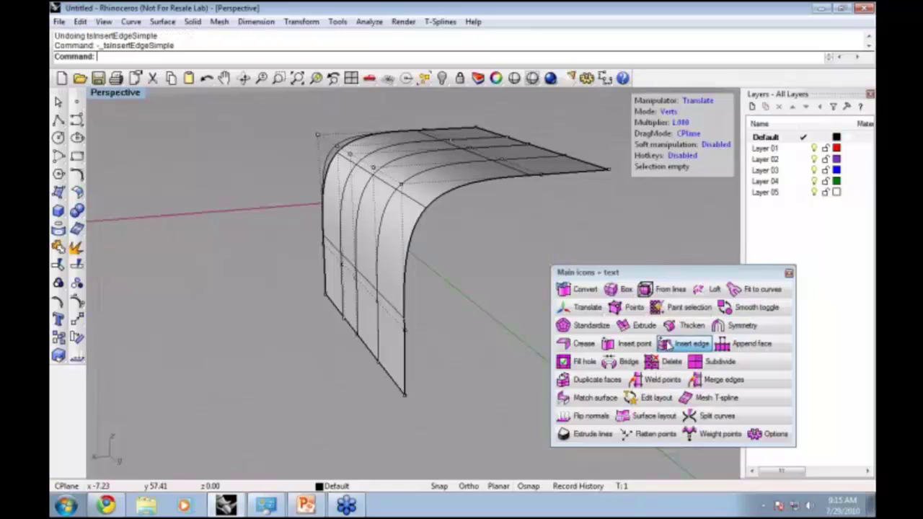
left_click(418, 200)
left_click(392, 188)
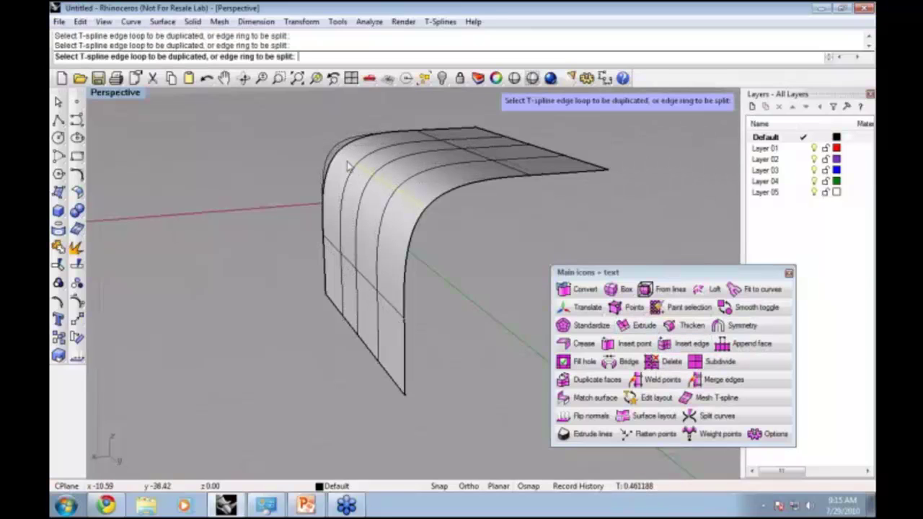
left_click(347, 166)
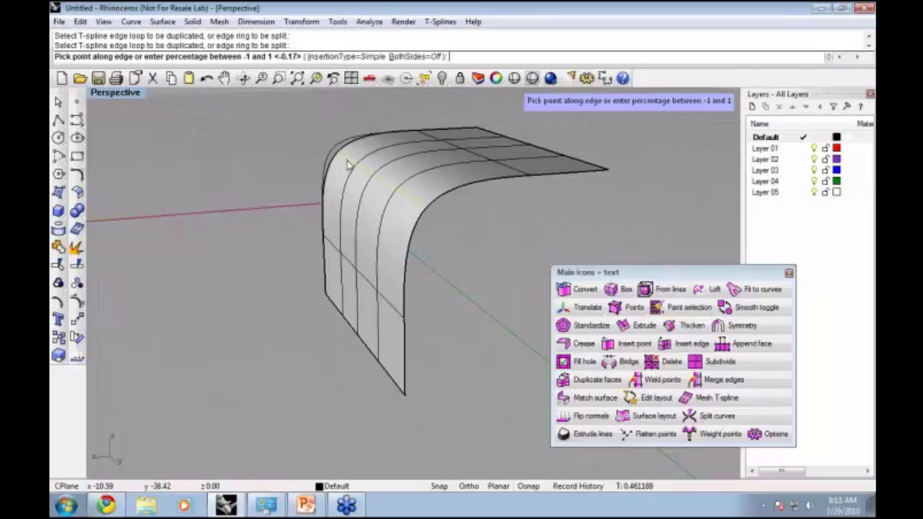
left_click(409, 58)
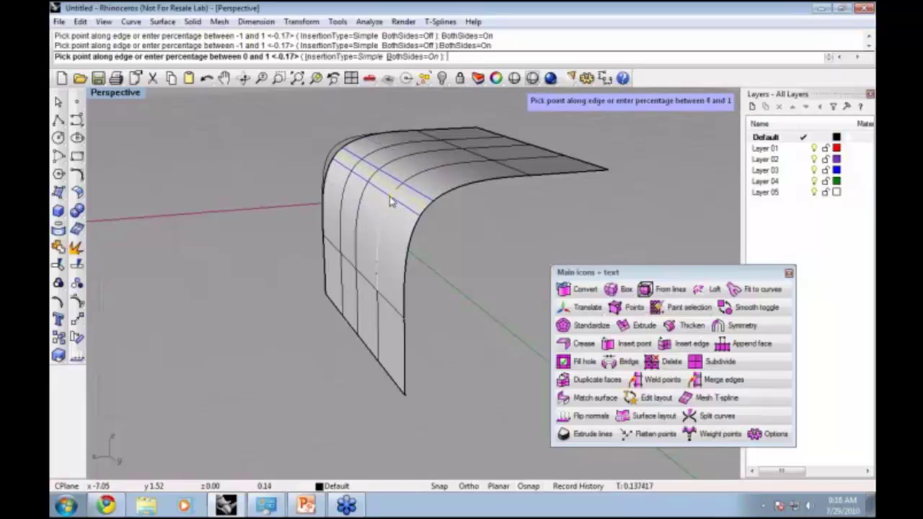
left_click(391, 205)
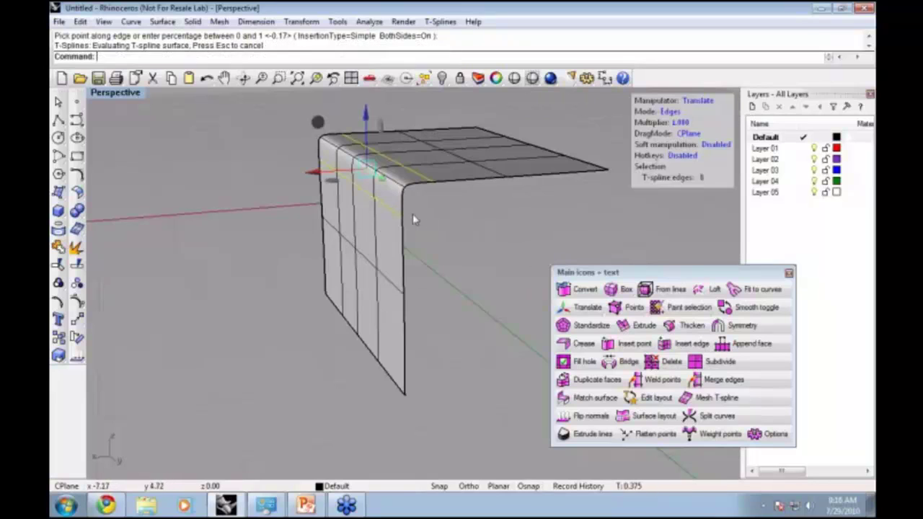
mouse_move(413, 216)
right_mouse_down()
mouse_move(367, 179)
mouse_move(465, 180)
mouse_move(404, 222)
right_mouse_up()
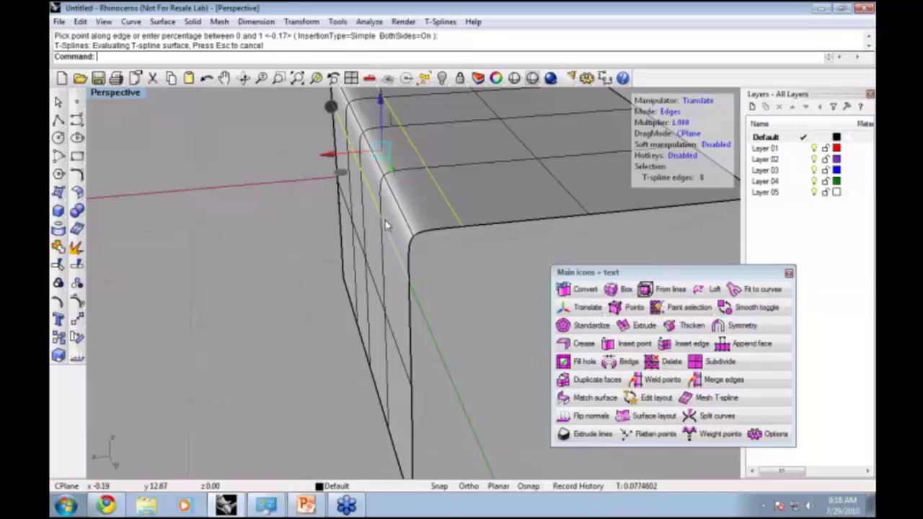
type("Delet")
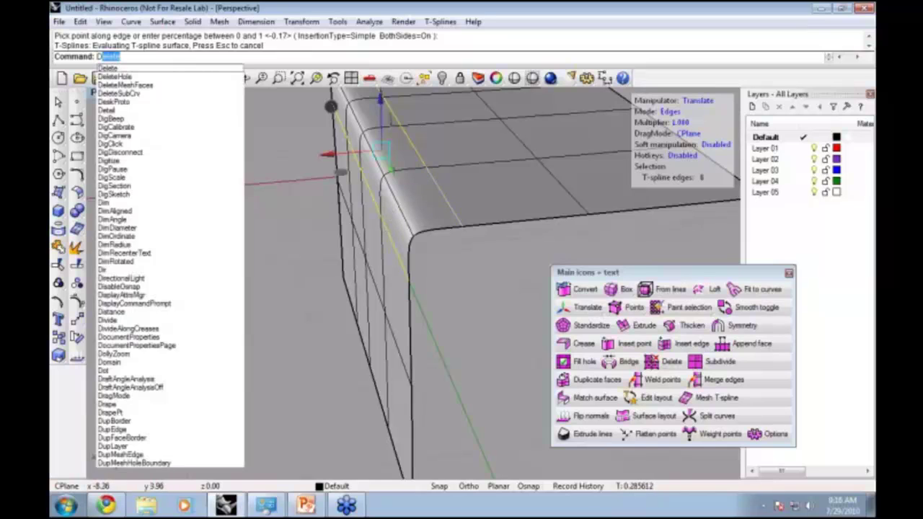
type("e")
key("Escape")
Step: Switch to face editing, select single faces along the bend's upper side, and try shifting them vertically with the manipulator
left_click(670, 112)
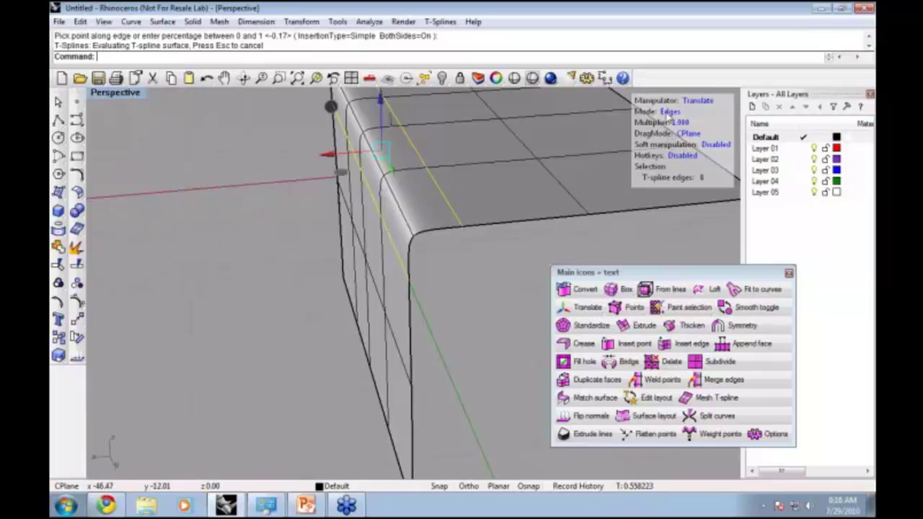
left_click(416, 167)
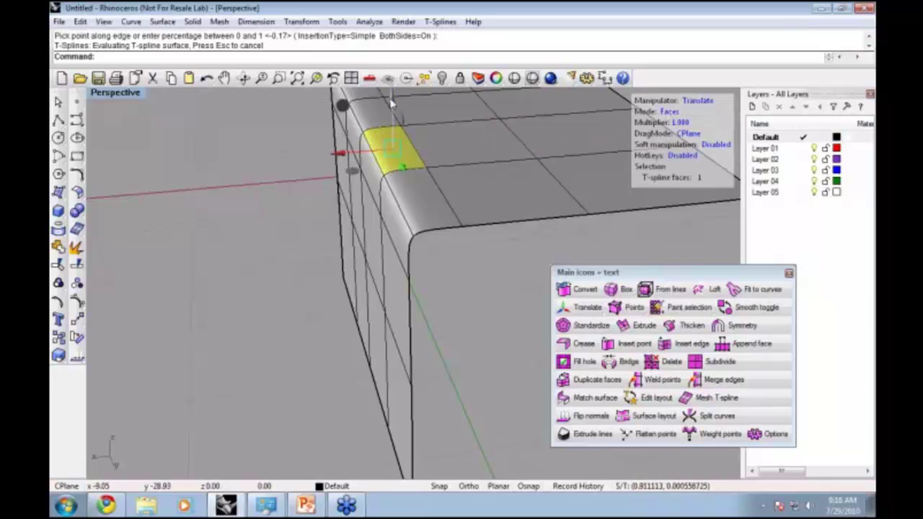
mouse_move(391, 98)
left_mouse_down()
mouse_move(394, 121)
mouse_move(394, 94)
left_mouse_up()
right_click_drag(396, 174, 437, 247)
left_click(437, 241)
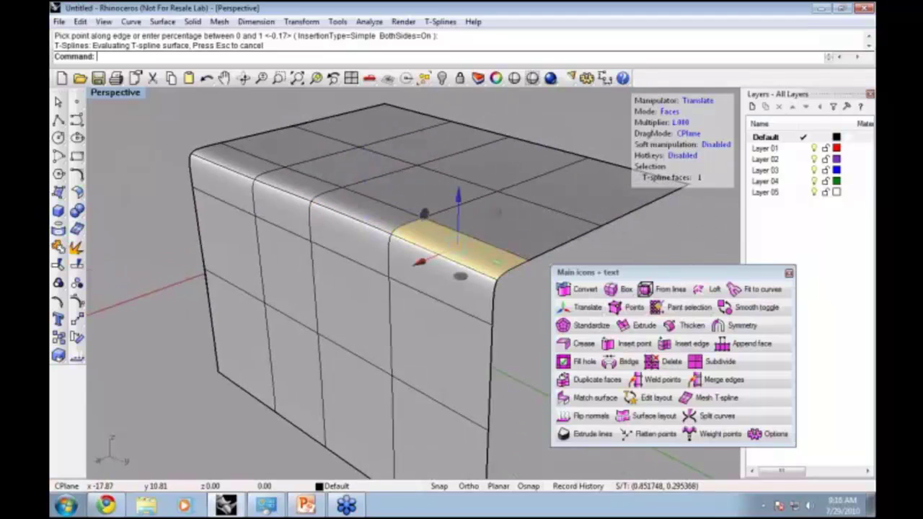
mouse_move(461, 198)
left_mouse_down()
mouse_move(459, 172)
mouse_move(461, 201)
left_mouse_up()
right_click_drag(494, 295, 410, 261, "shift")
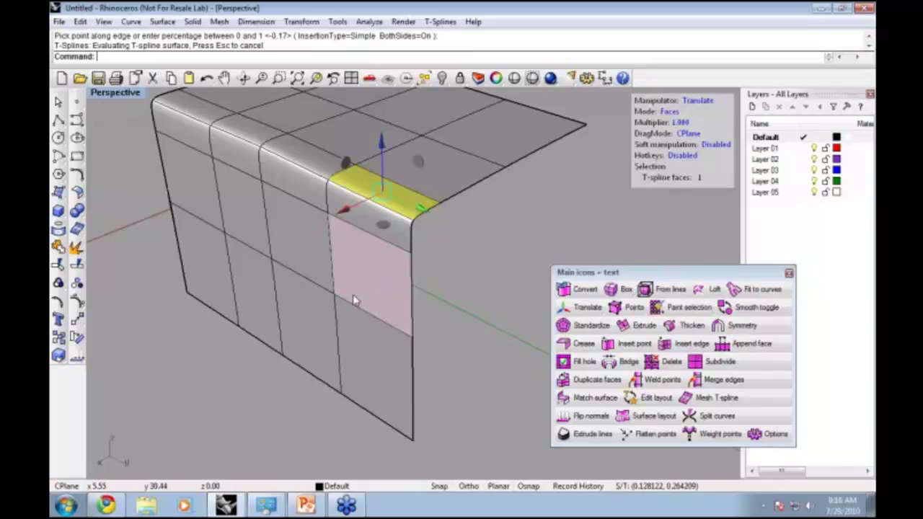
mouse_move(376, 234)
right_mouse_down()
mouse_move(430, 231)
mouse_move(377, 223)
right_mouse_up()
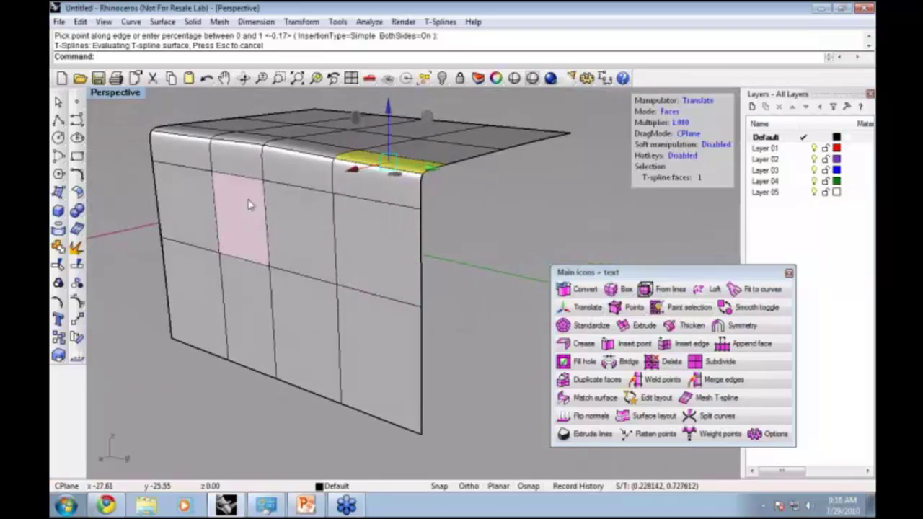
Step: Check the lesson's command list in PowerPoint, return to Rhino, and clear the face selection
left_click(312, 509)
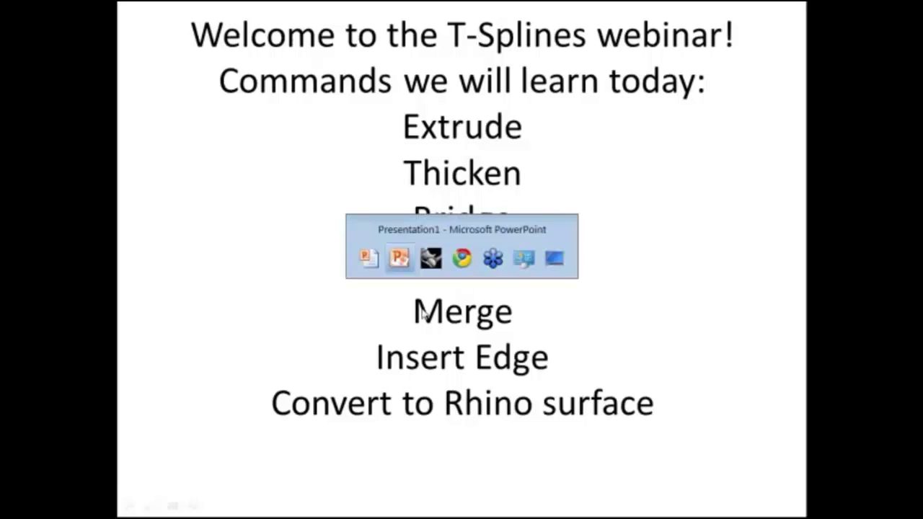
key("alt+Tab")
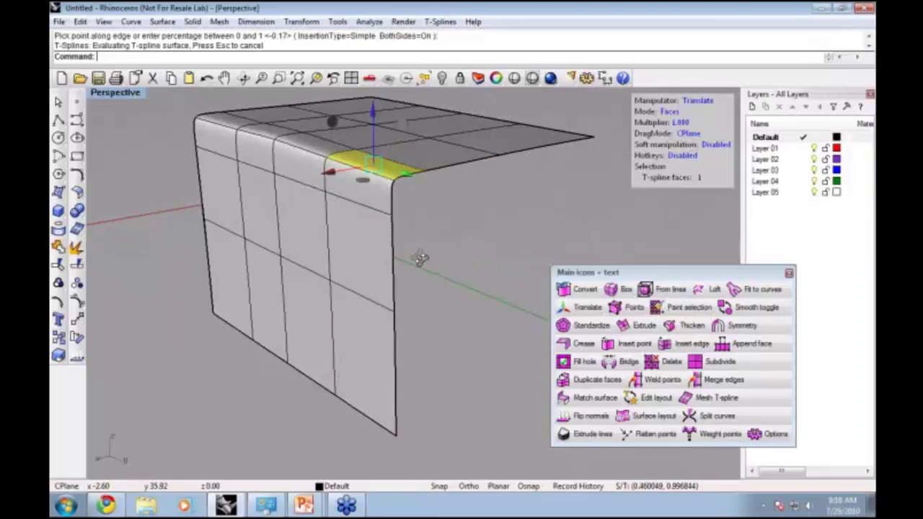
left_click(433, 270)
right_click_drag(420, 258, 354, 304)
scroll(443, 284, "down", 2)
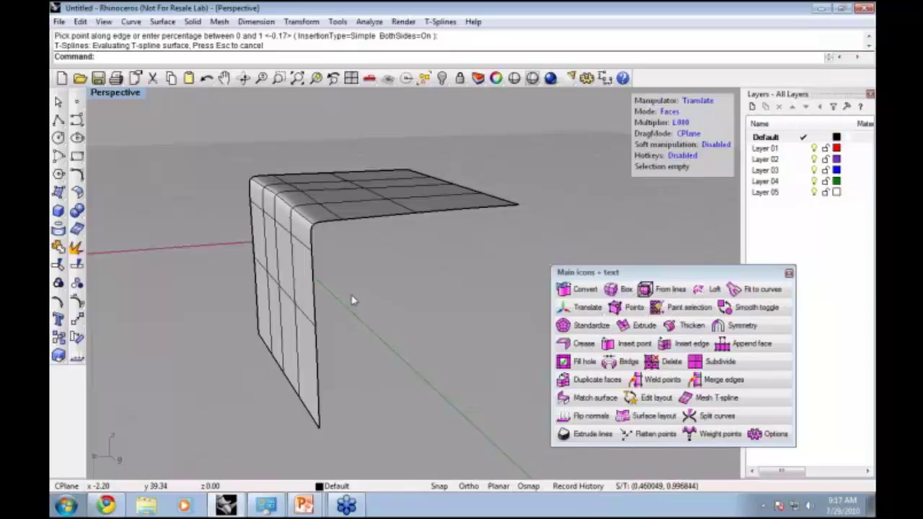
right_click_drag(323, 236, 343, 241)
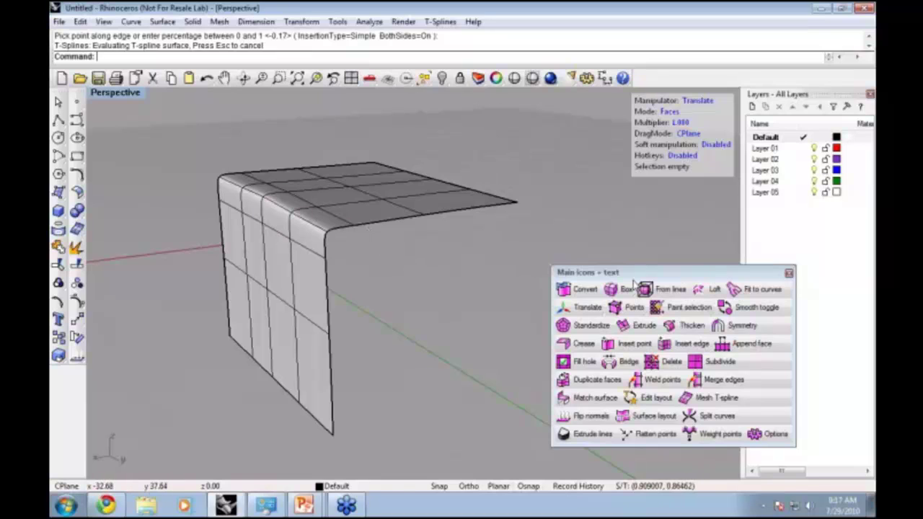
Step: Thicken the bent T-spline surface by 2 with CreaseEdges=No and DirectionType=PerVertexNormal
left_click(693, 326)
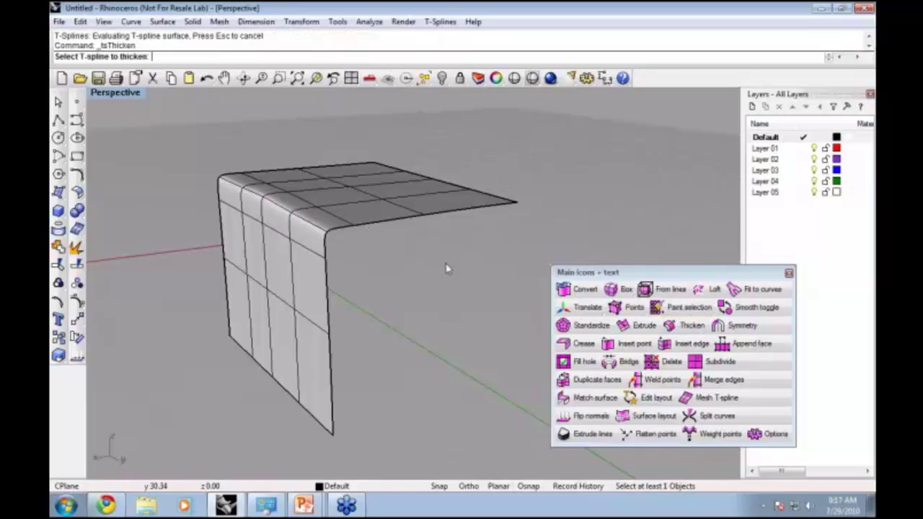
left_click(367, 206)
right_click_drag(416, 288, 402, 292)
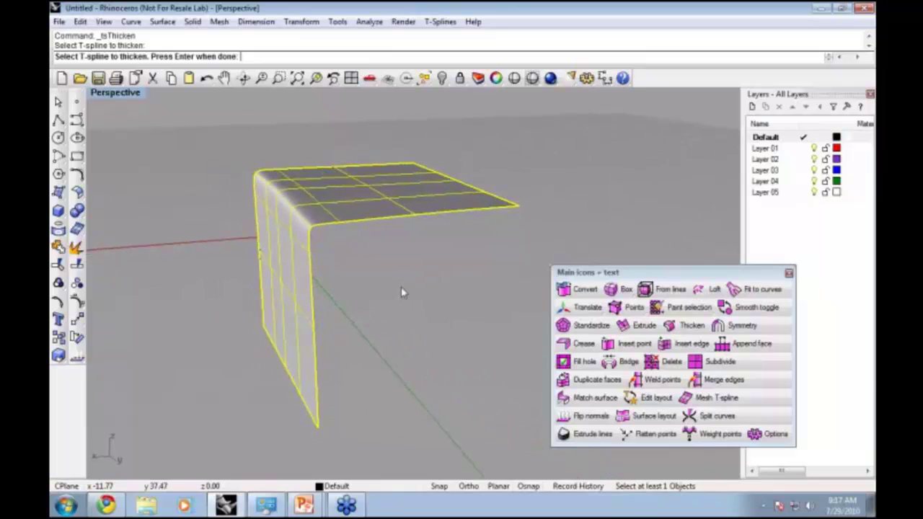
key("Return")
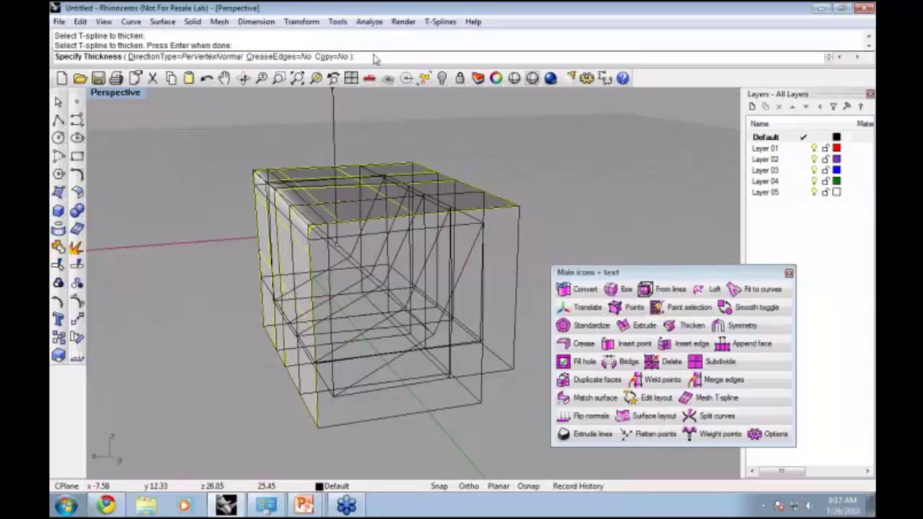
key("Return")
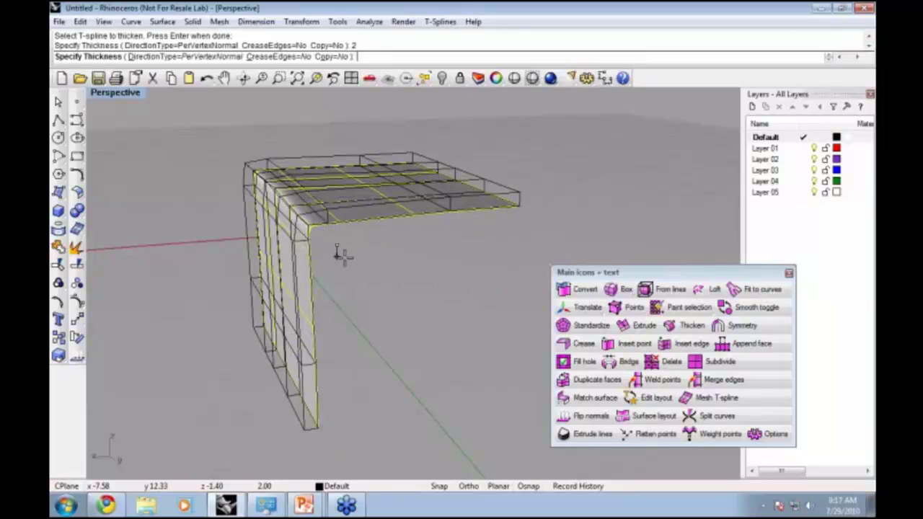
left_click(345, 264)
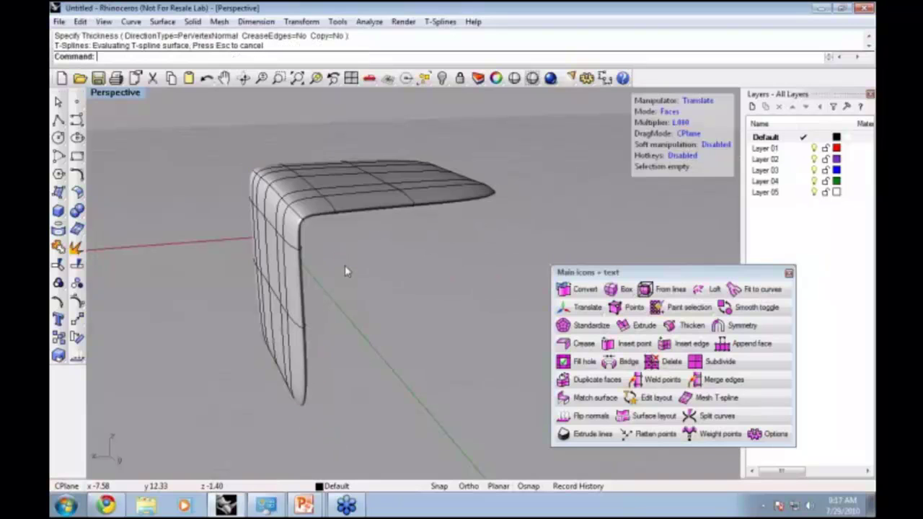
Step: Try pulling one face on the thickened vertical wall outward, then undo the face edit and the thickening
right_click_drag(347, 268, 339, 440)
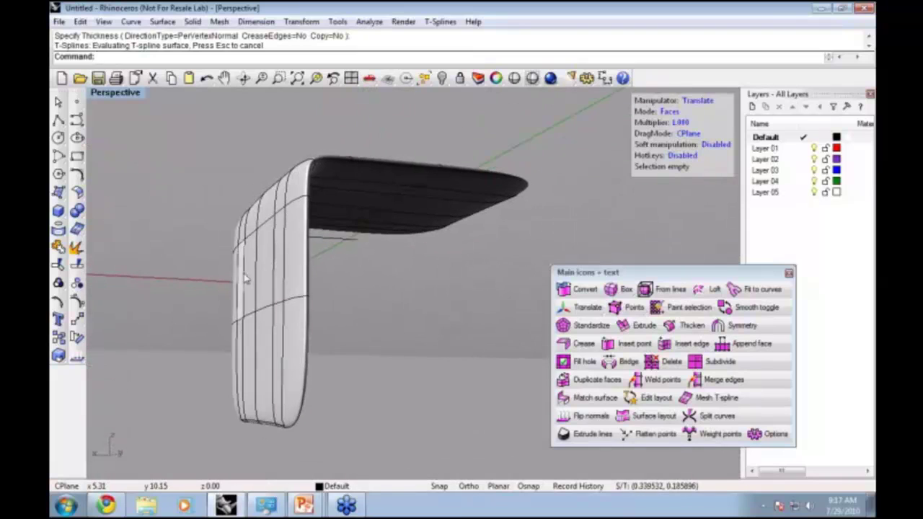
left_click(279, 264)
right_click_drag(305, 280, 453, 241)
key("ctrl+z")
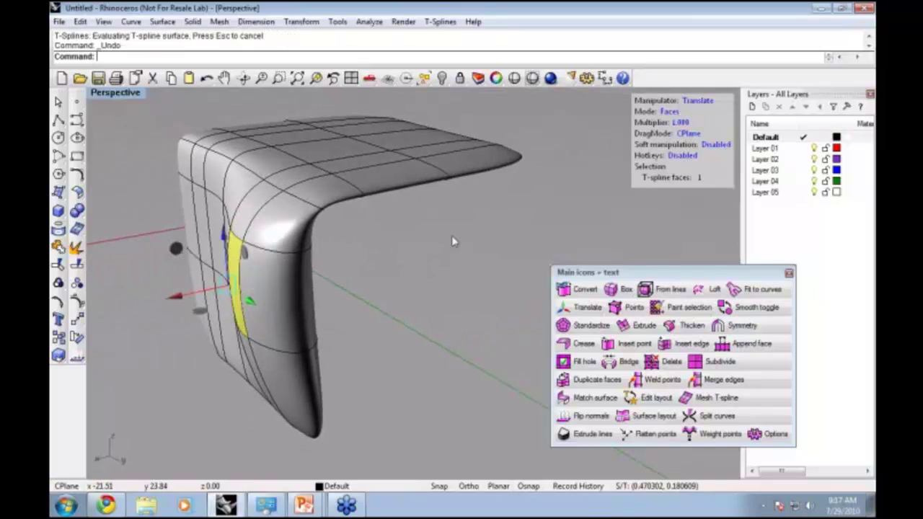
key("ctrl+z")
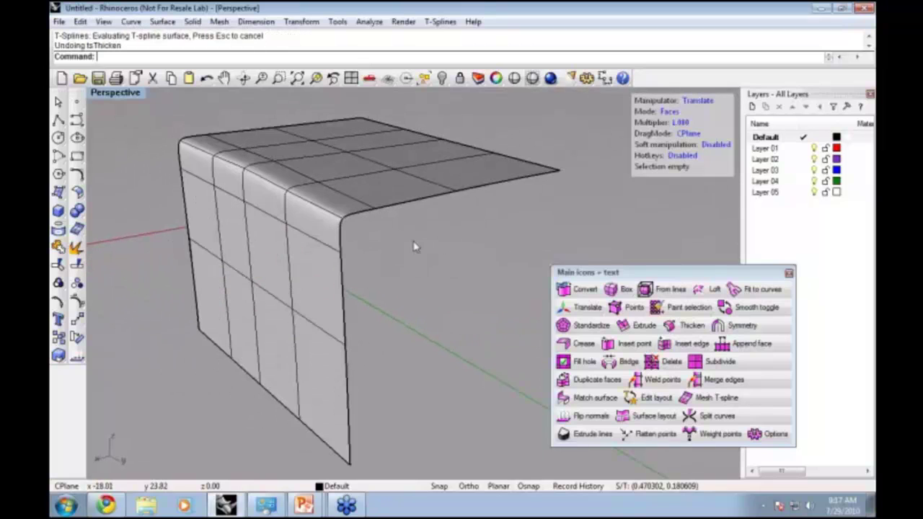
Step: Thicken the bent T-spline surface by 2 with CreaseEdges=Yes
right_click_drag(414, 248, 543, 300)
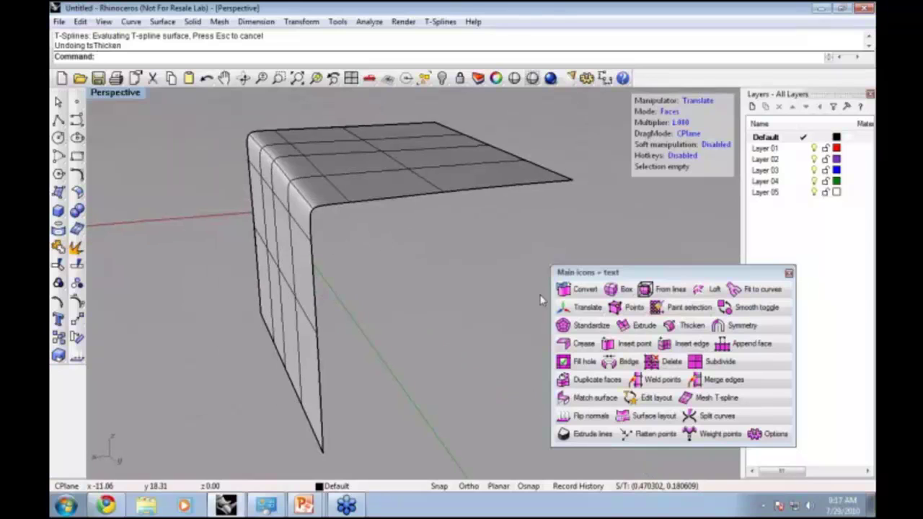
left_click(689, 326)
left_click(382, 150)
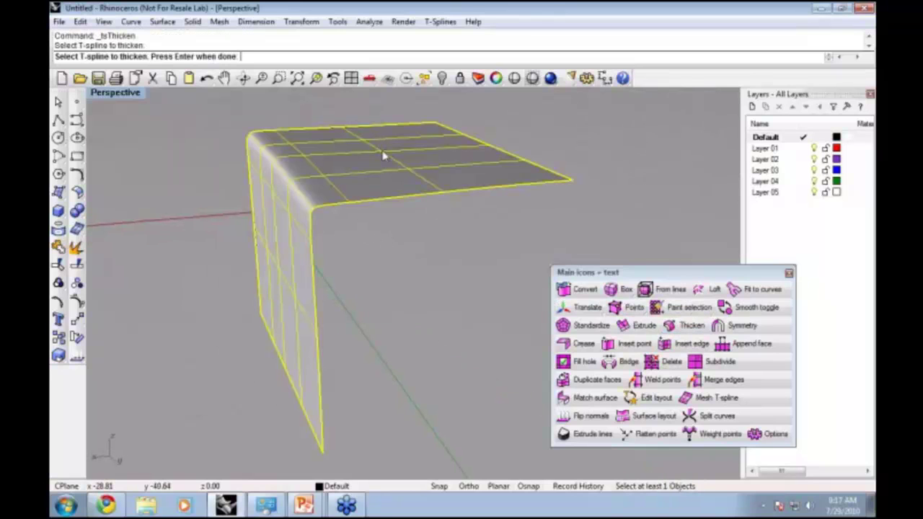
key("Return")
left_click(280, 56)
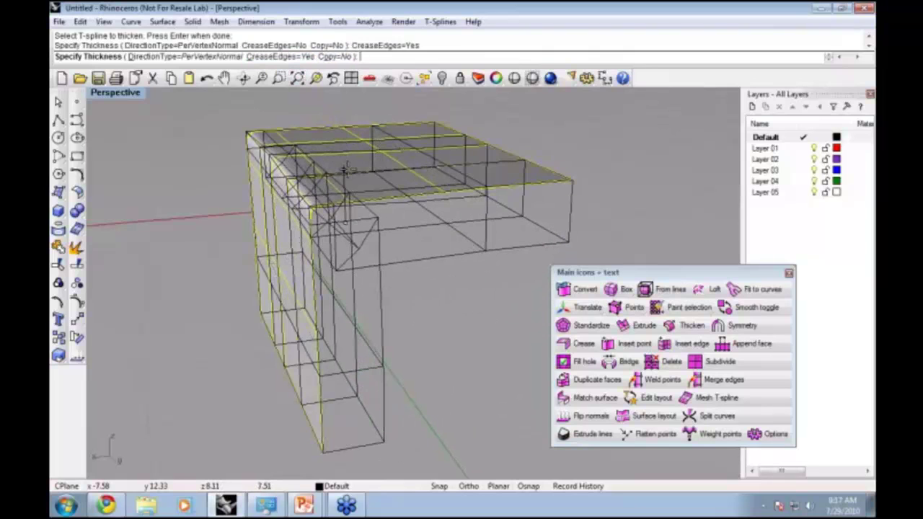
type("2")
key("Return")
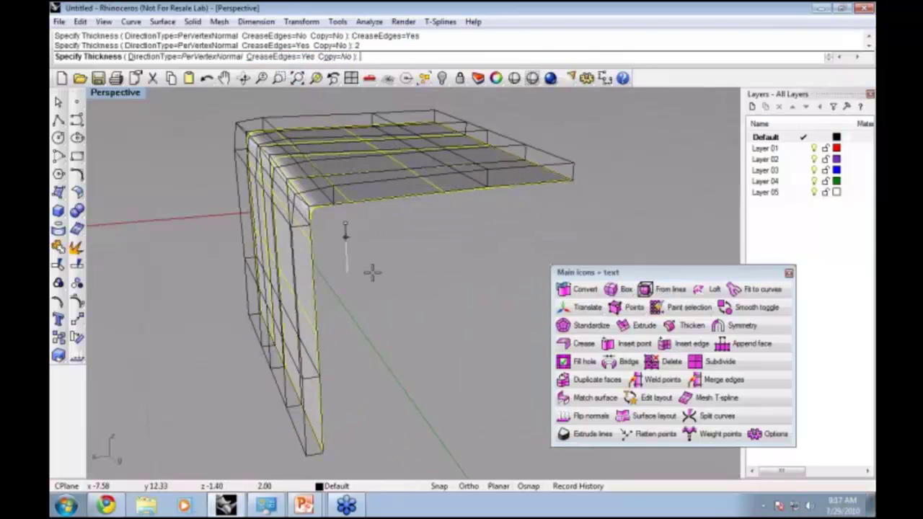
left_click(373, 276)
right_click_drag(349, 279, 325, 251)
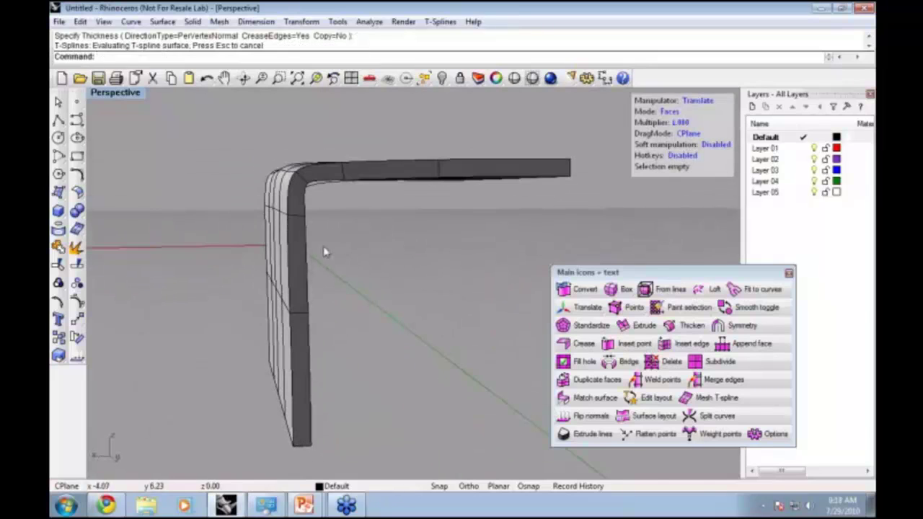
Step: Pull the lower corner face of the thickened vertical wall outward
right_click_drag(325, 218, 310, 350)
left_click(310, 351)
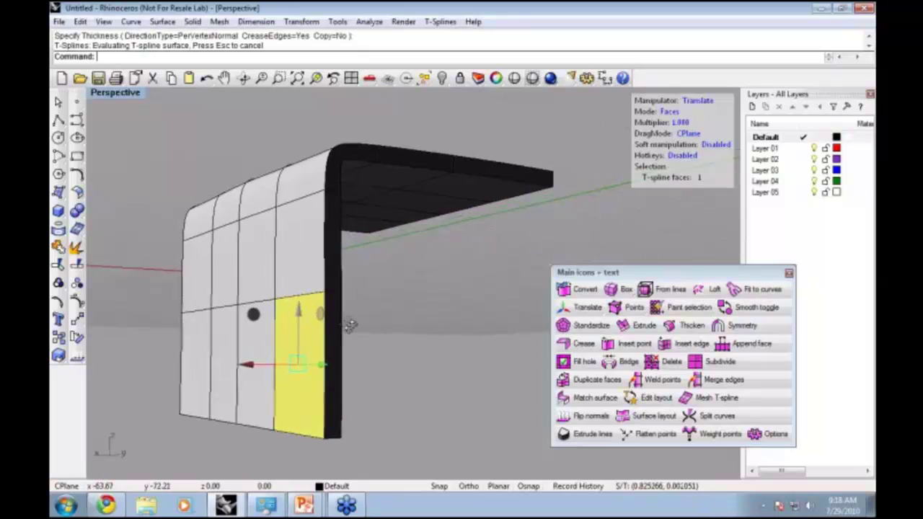
right_click_drag(351, 324, 412, 304)
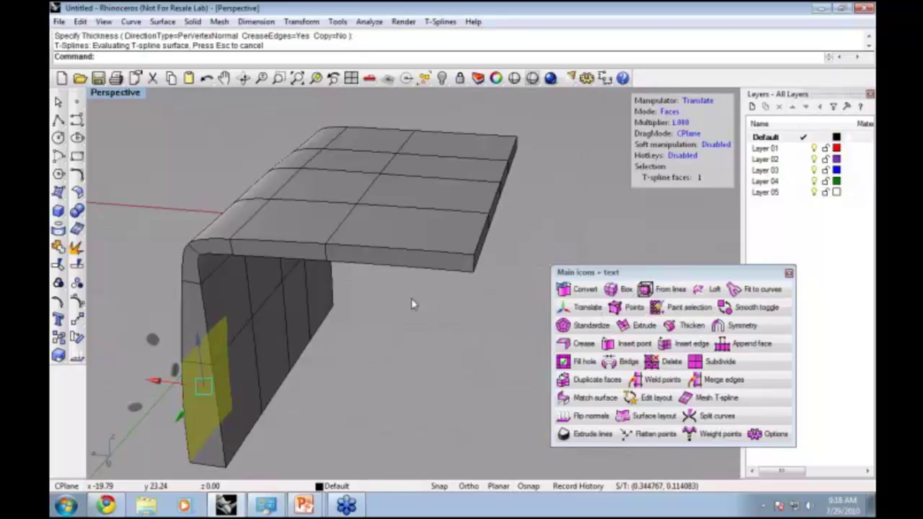
Step: Try moving the end face on top of the bend vertically, then undo the face edits on the thickened body
right_click_drag(189, 222, 233, 244)
left_click(228, 250)
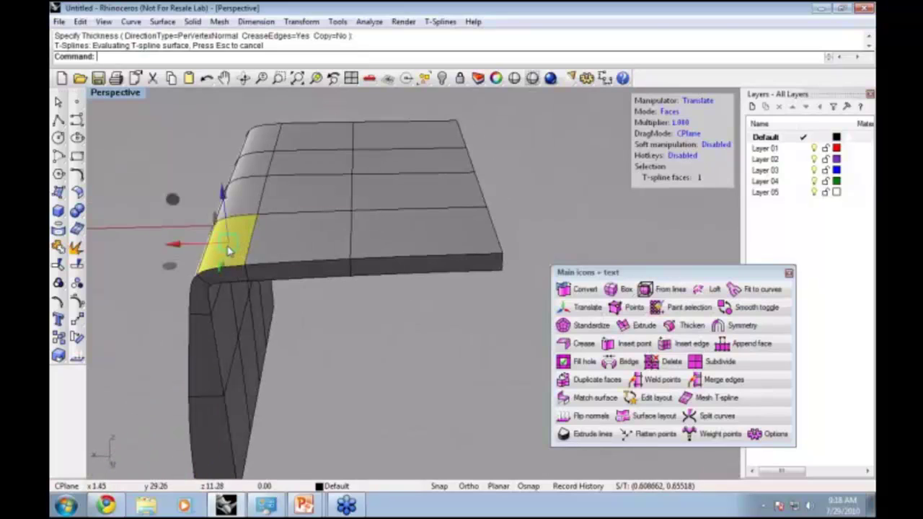
left_click(221, 186)
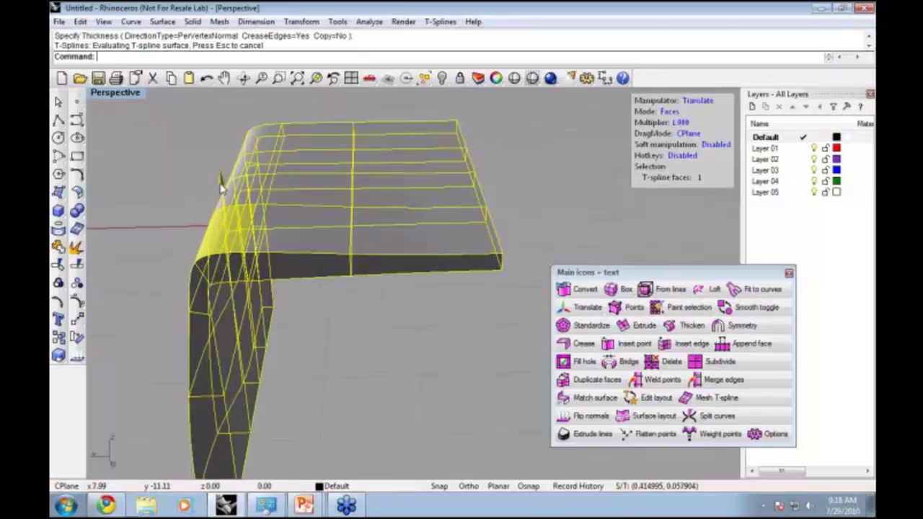
left_click(219, 241)
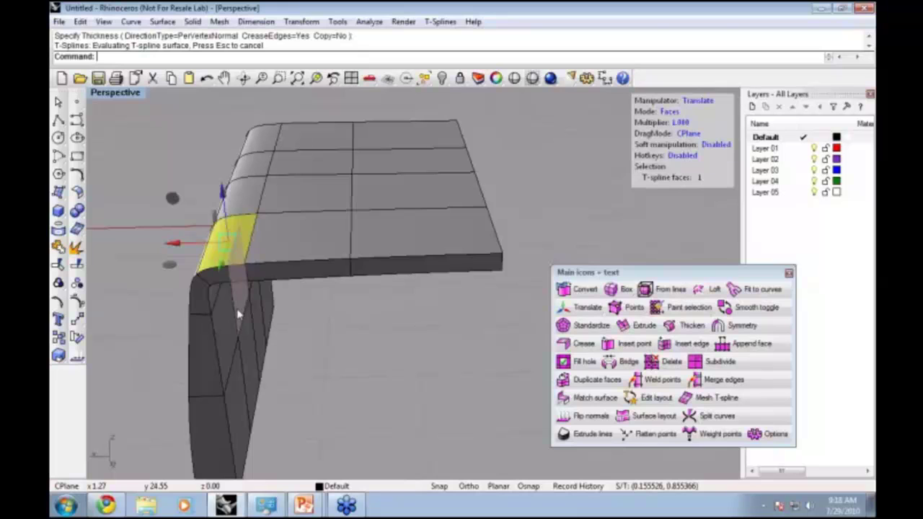
right_click_drag(242, 322, 319, 234)
right_click_drag(286, 276, 402, 270)
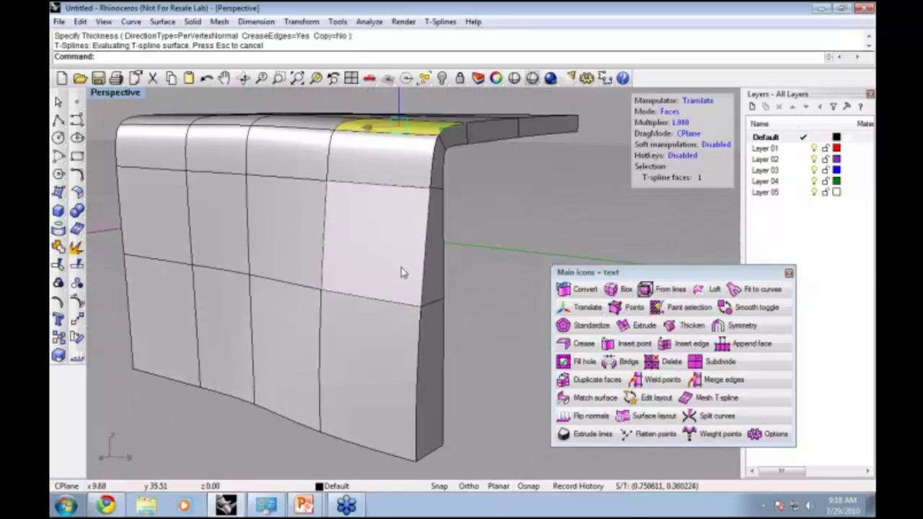
key("ctrl+z")
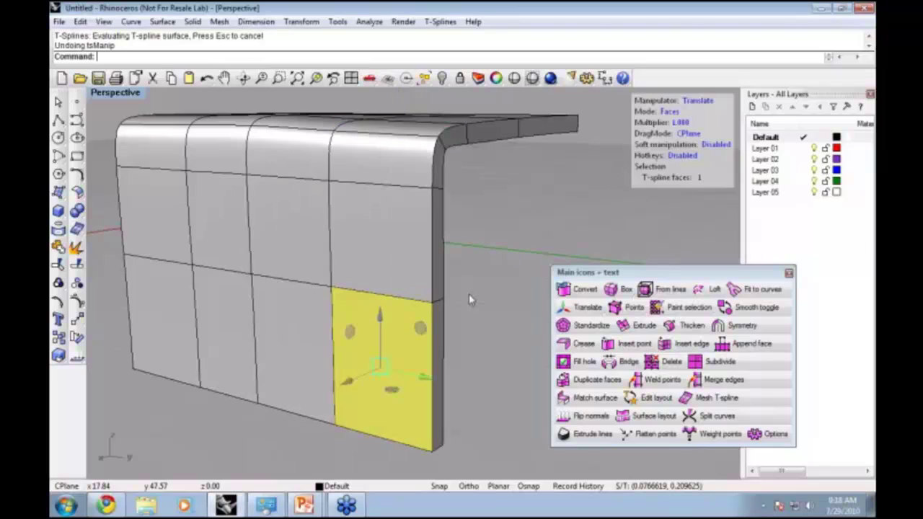
Step: Switch to object mode and copy the thickened T-spline body to a spot beside the original
right_click_drag(469, 299, 340, 318)
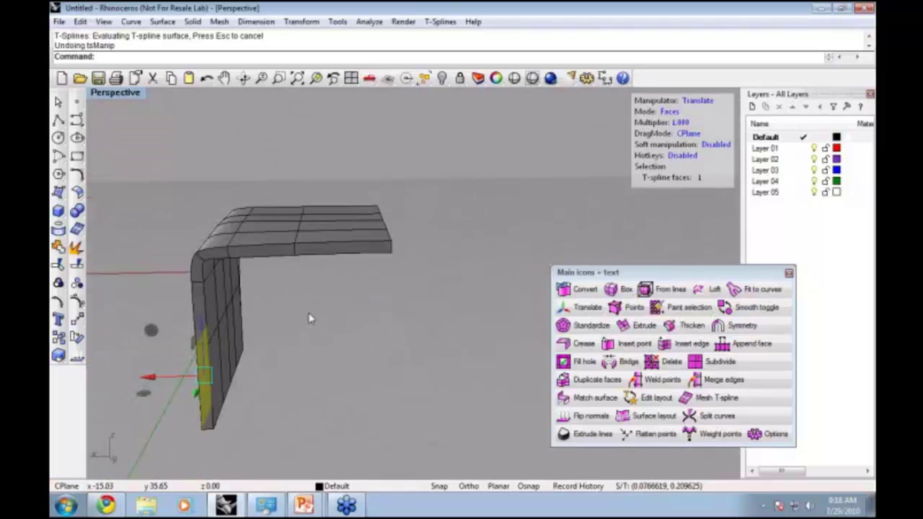
left_click(670, 113)
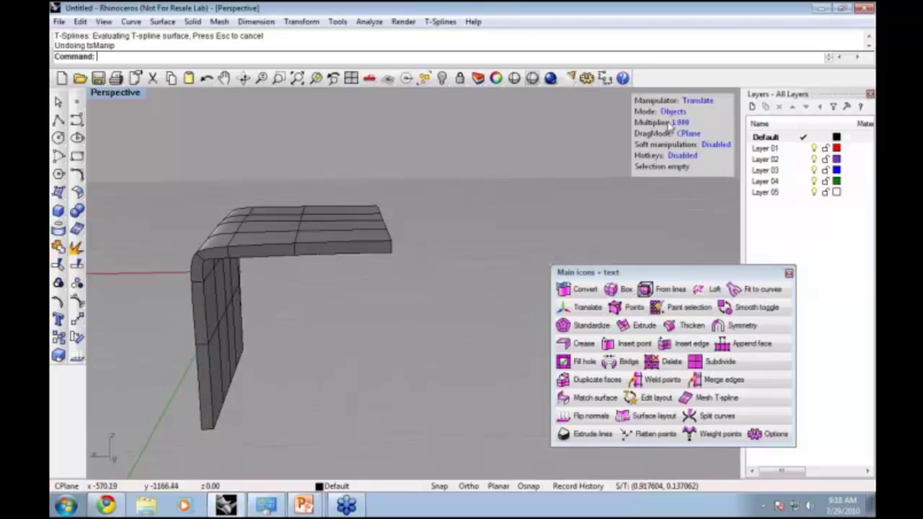
left_click(211, 276)
left_click(283, 293)
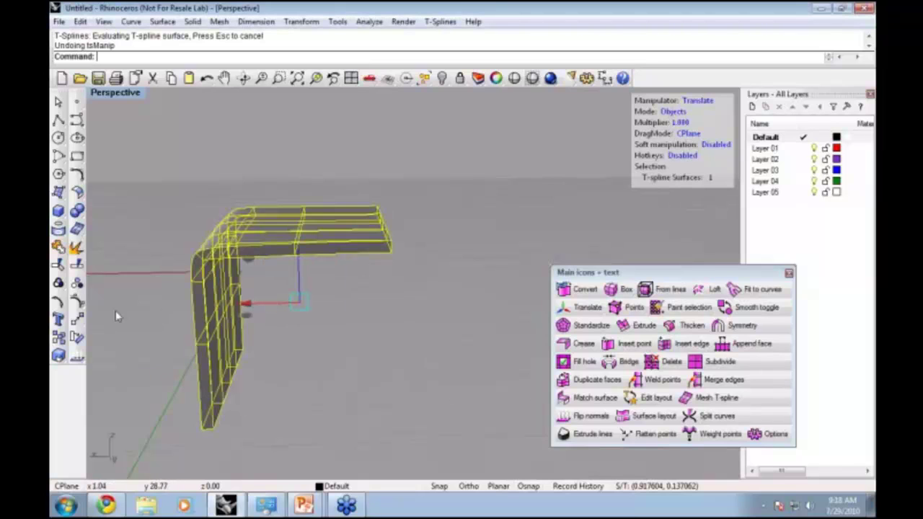
left_click(60, 338)
left_click(266, 311)
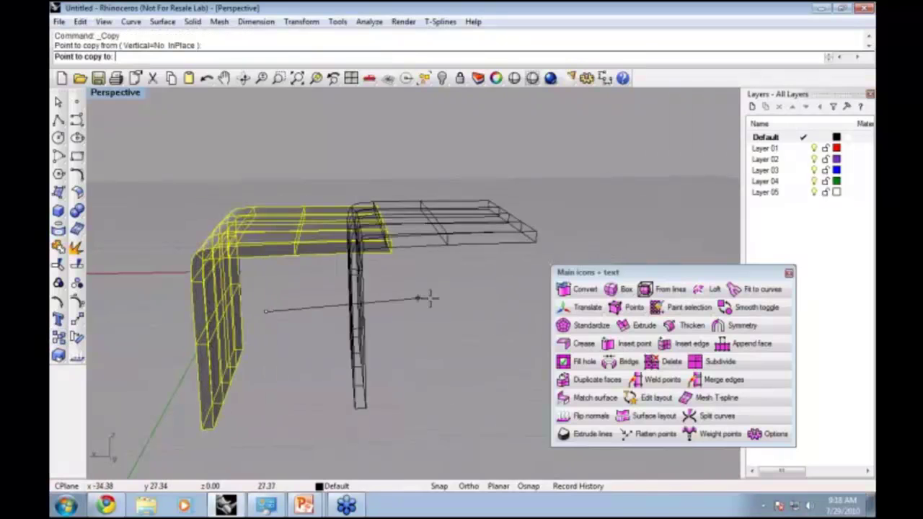
right_click_drag(492, 311, 344, 331)
right_click(344, 331)
Step: Place the copied body beside the original and rotate it 180 degrees about Z so both top ends face each other
left_click(357, 240)
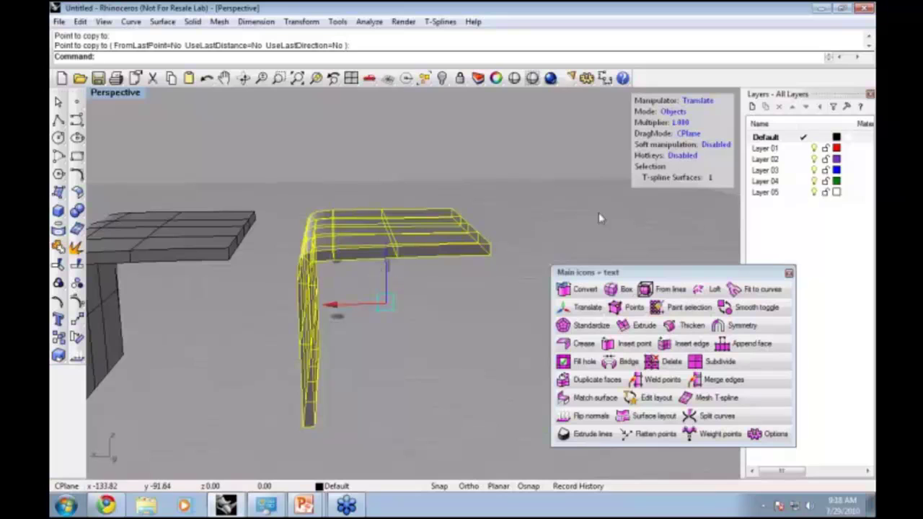
left_click(698, 102)
right_click_drag(441, 192, 433, 212)
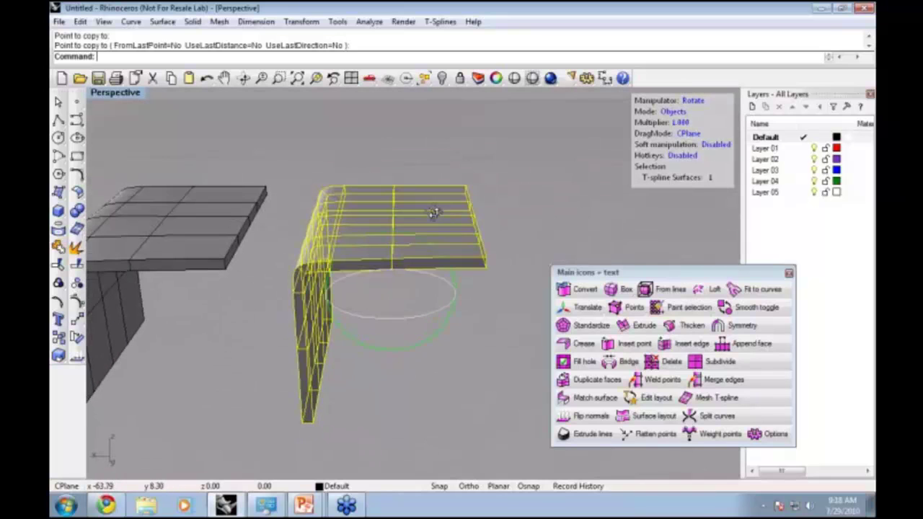
left_click(435, 275)
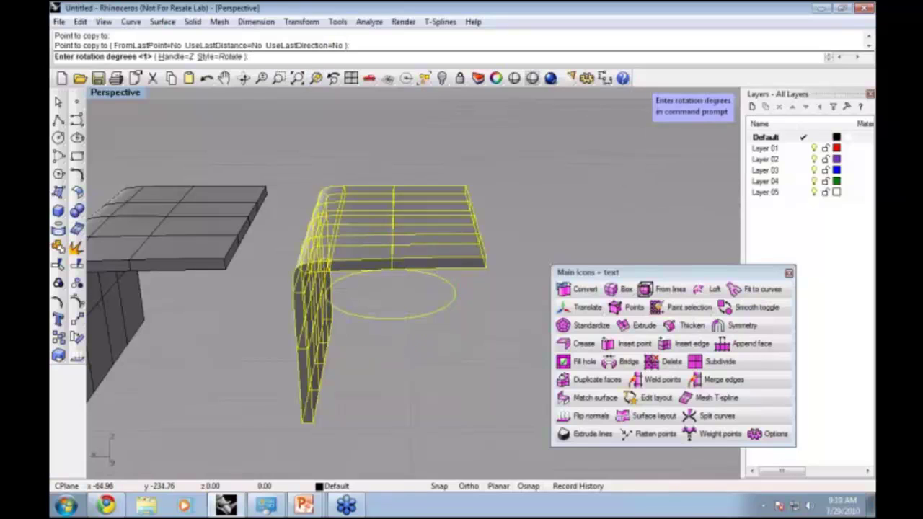
type("180")
key("Return")
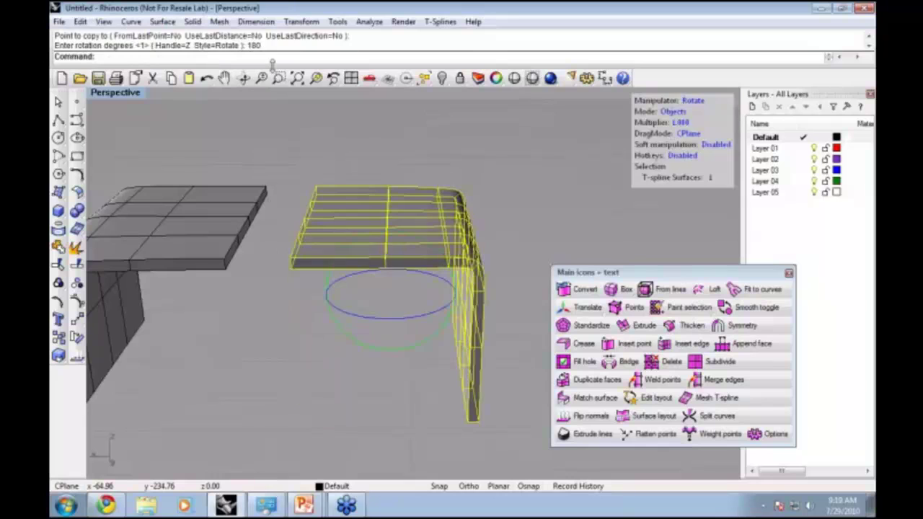
right_click_drag(287, 332, 389, 267)
left_click(295, 307)
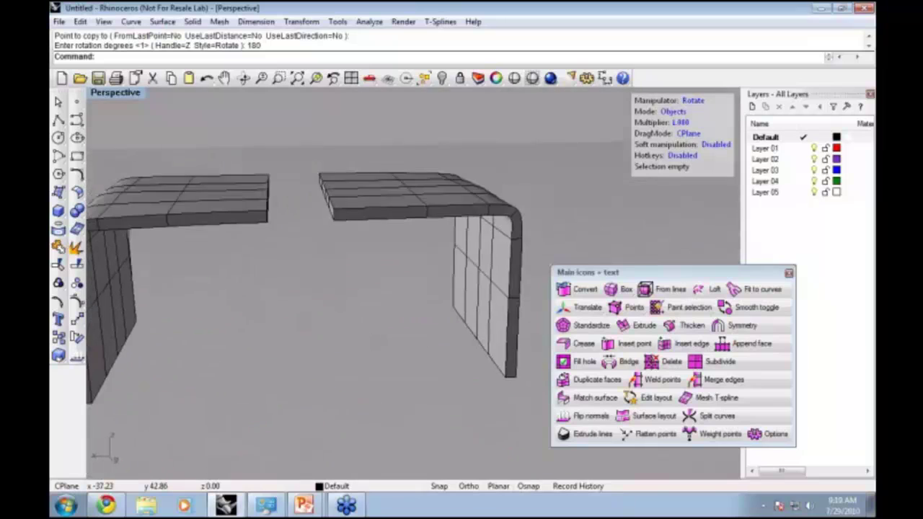
mouse_move(279, 290)
right_mouse_down()
mouse_move(324, 291)
mouse_move(291, 310)
mouse_move(272, 293)
right_mouse_up()
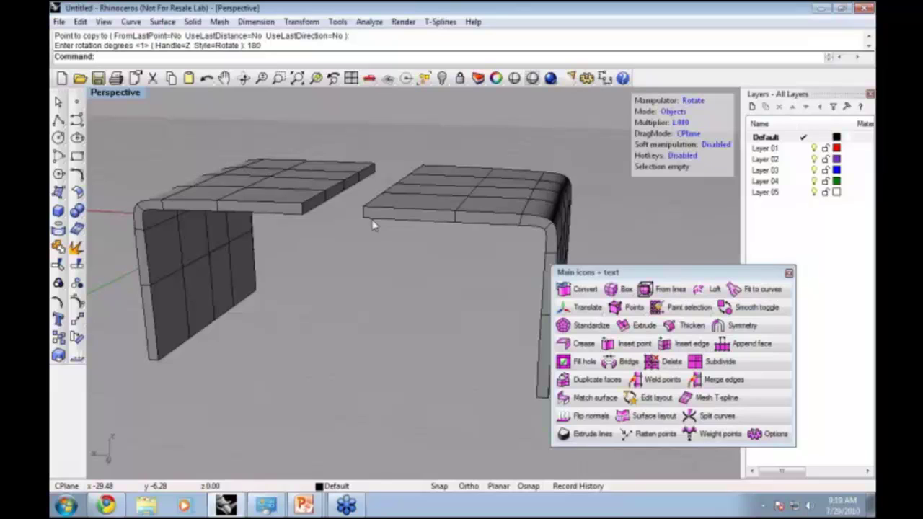
mouse_move(373, 225)
right_mouse_down()
mouse_move(377, 195)
mouse_move(372, 231)
right_mouse_up()
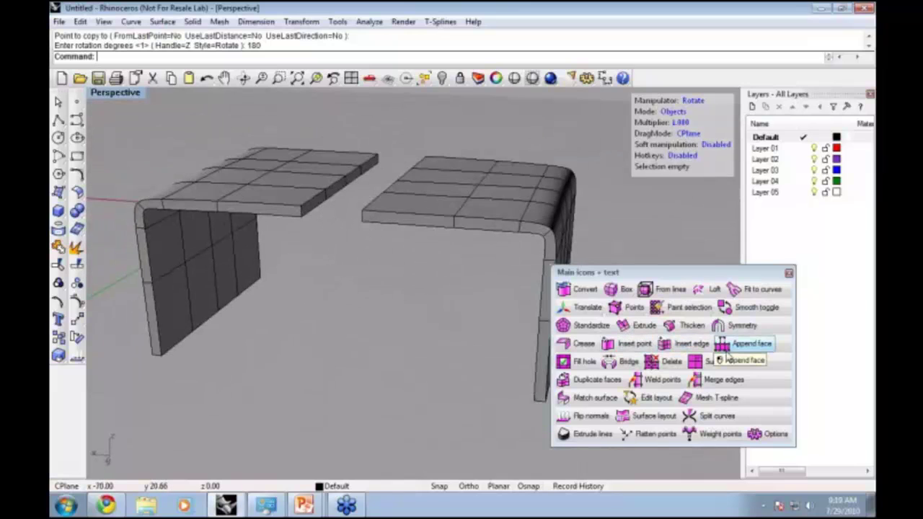
Step: Start a Bridge in face mode and pick the four end faces on each body's facing top edge as the two groups
left_click(611, 362)
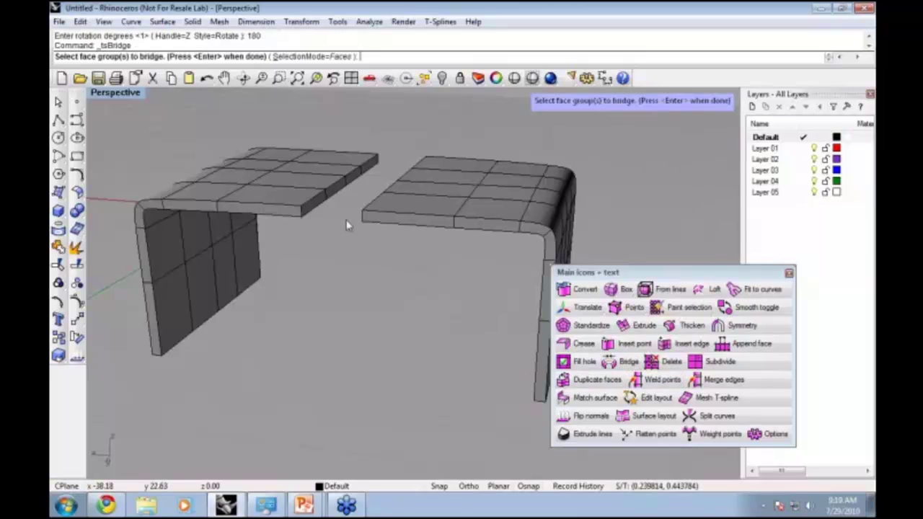
left_click(323, 208)
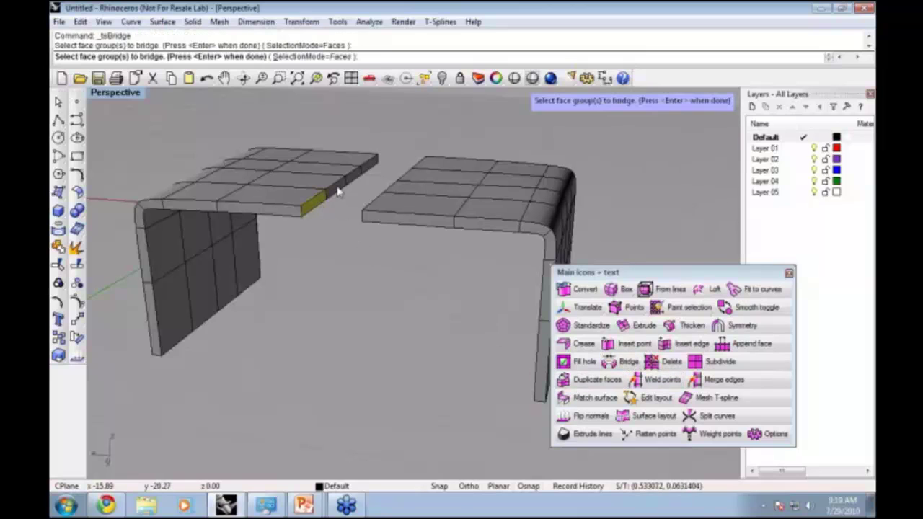
right_click_drag(344, 185, 343, 181)
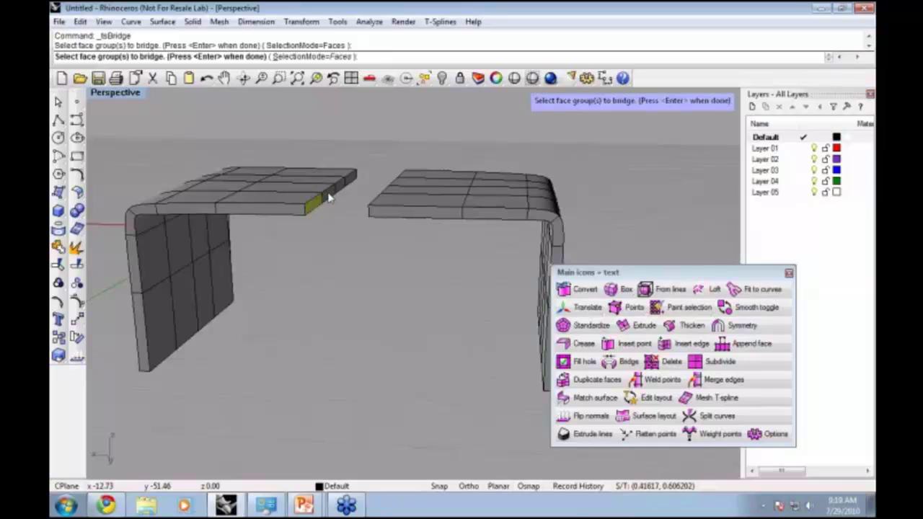
scroll(331, 196, "up", 4)
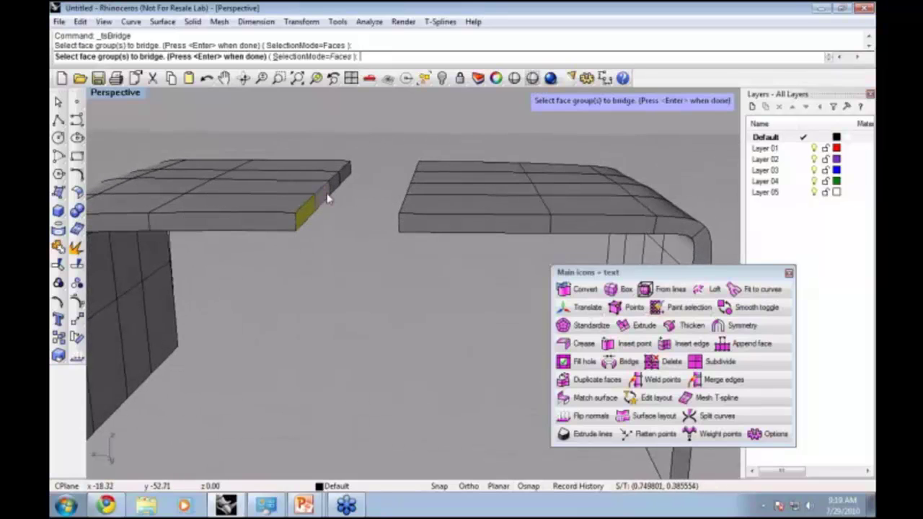
right_click_drag(344, 217, 436, 231)
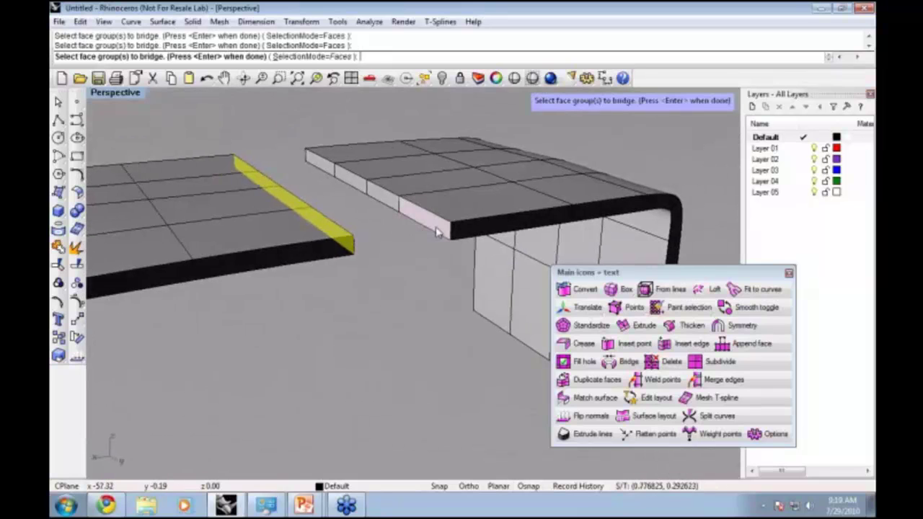
left_click(432, 228)
left_click(389, 204)
left_click(361, 188)
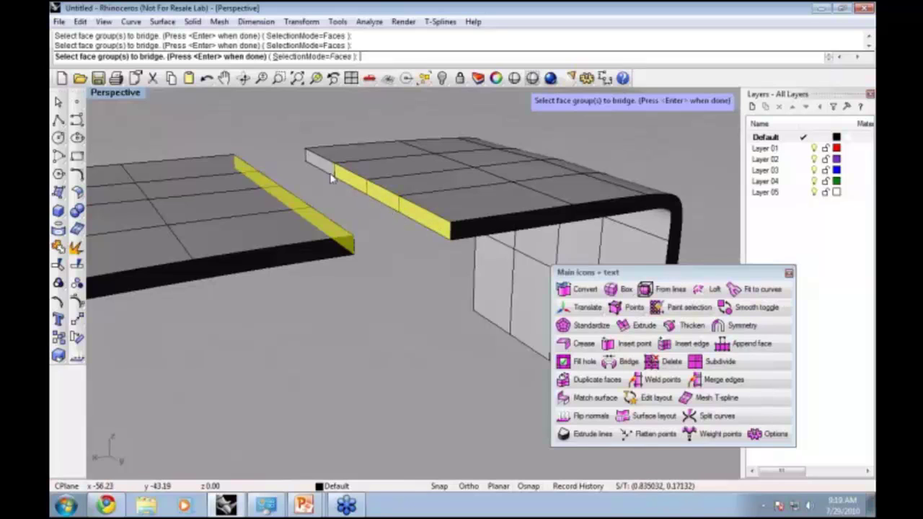
left_click(329, 170)
right_click(385, 210)
Step: Turn on ShowPreview, match the alignment points at the corresponding lower front corners, and complete the one-segment bridge
right_click_drag(427, 274, 405, 271)
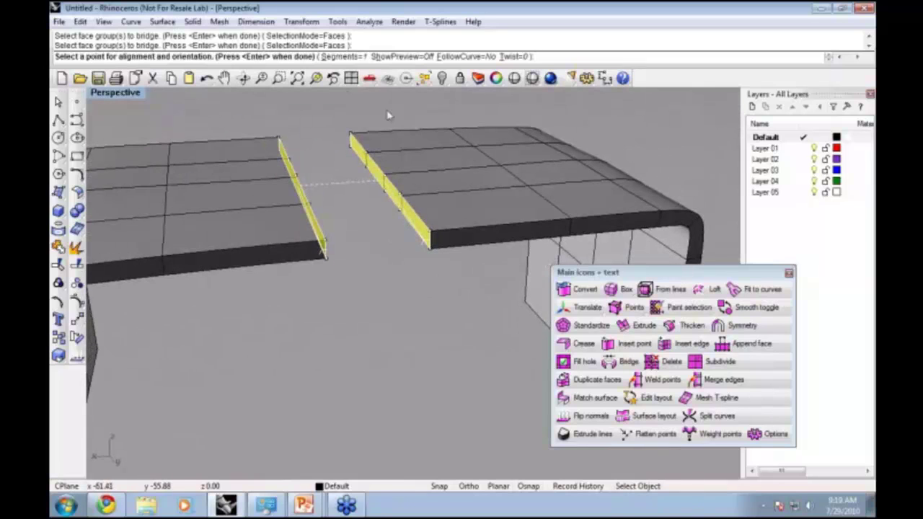
left_click(423, 59)
scroll(363, 238, "up", 5)
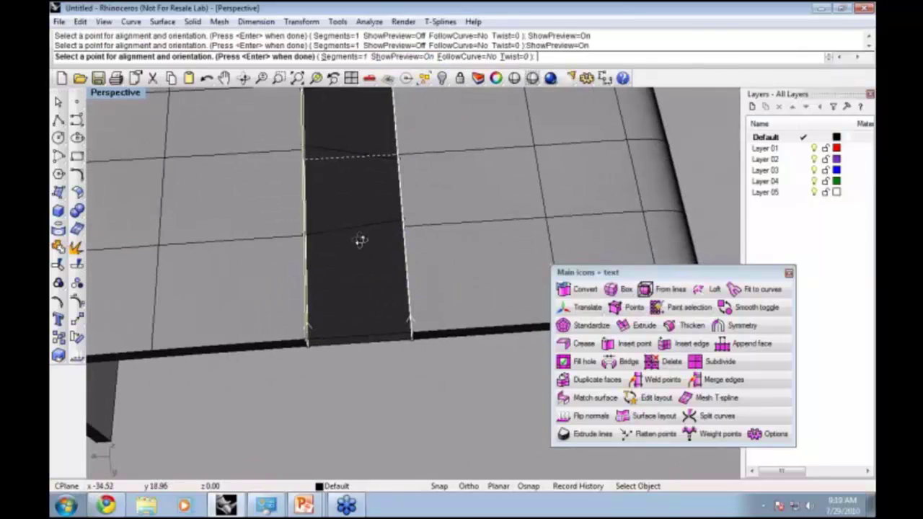
right_click_drag(361, 241, 450, 259)
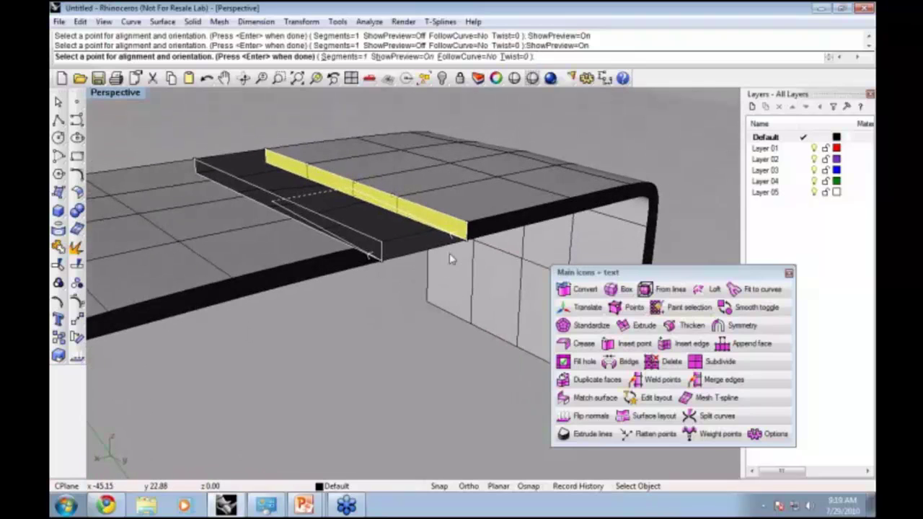
left_click(465, 229)
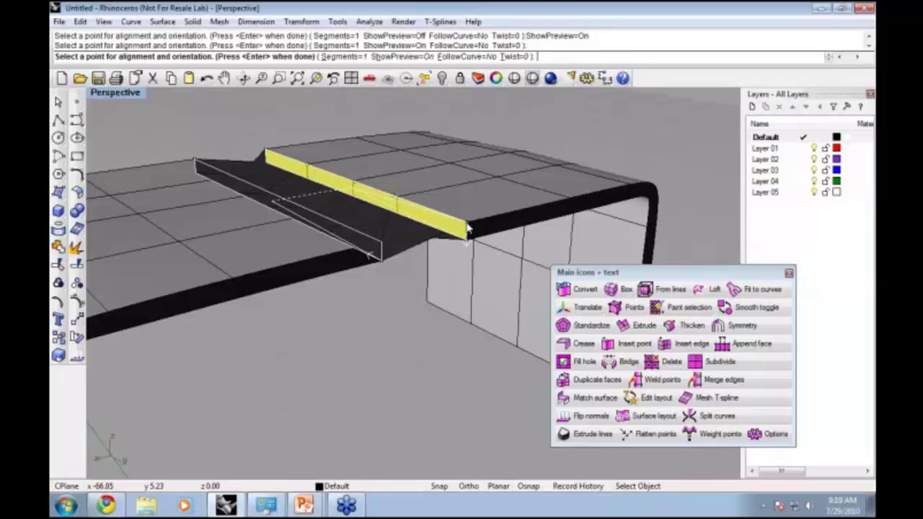
right_click_drag(323, 220, 503, 215)
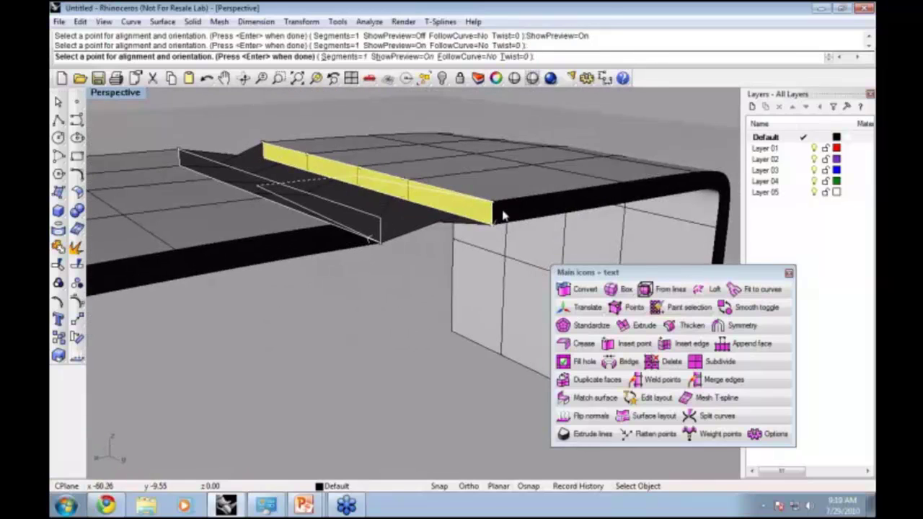
left_click(495, 209)
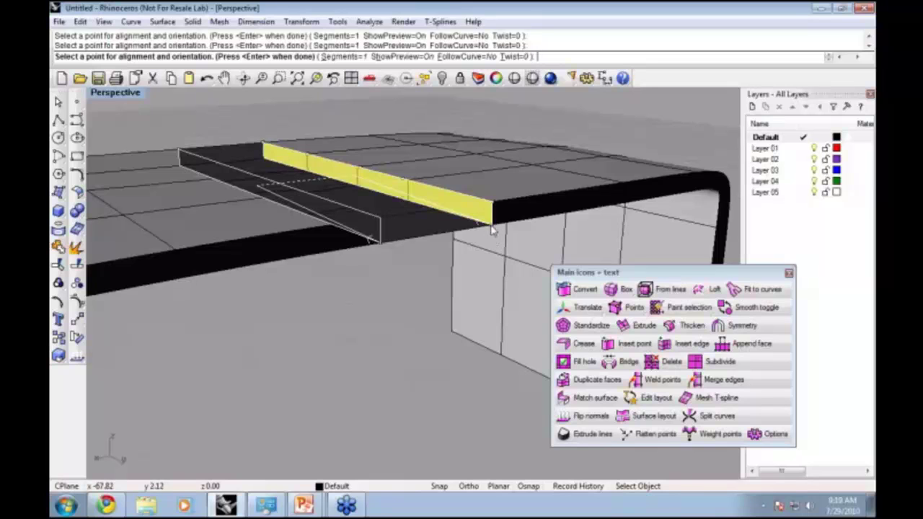
right_click_drag(492, 229, 386, 212)
key("Return")
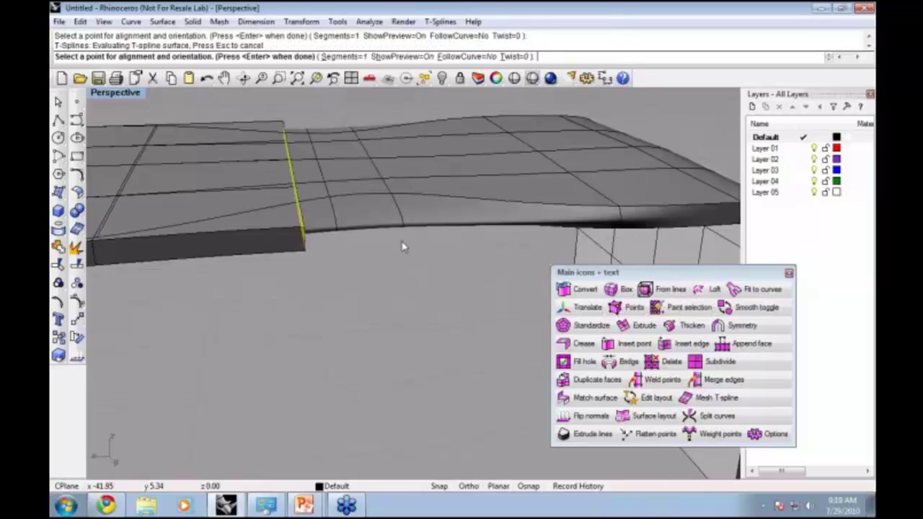
Step: Select three adjoining faces at the front end of the bridged strip and try moving them vertically with the Translate manipulator
right_click_drag(402, 222, 295, 148)
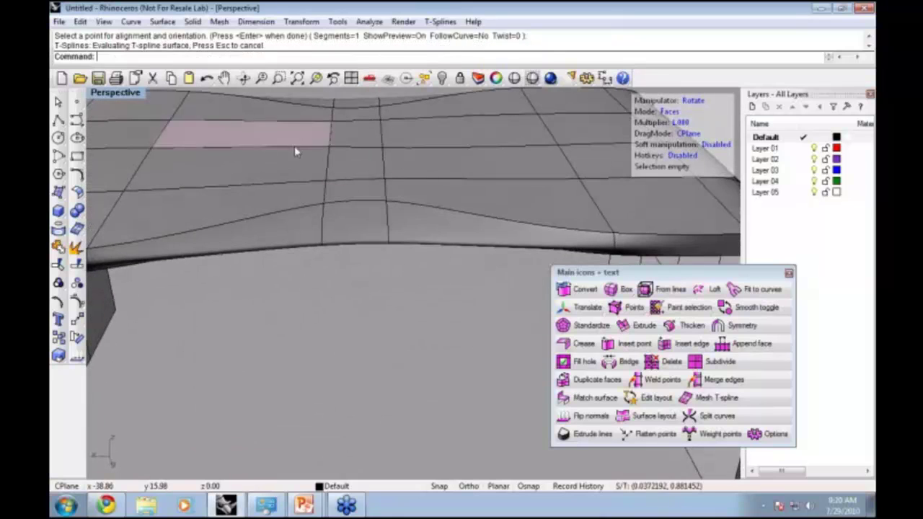
right_click_drag(344, 191, 303, 265)
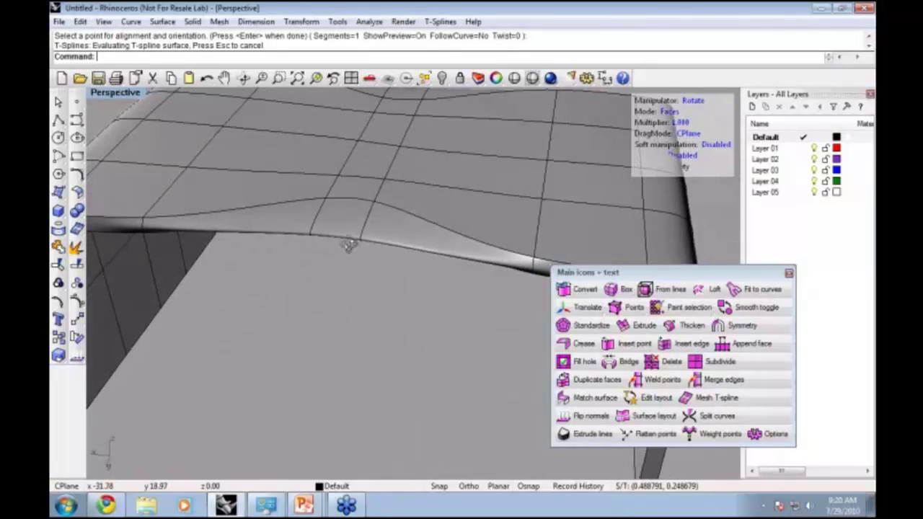
right_click_drag(348, 245, 387, 337)
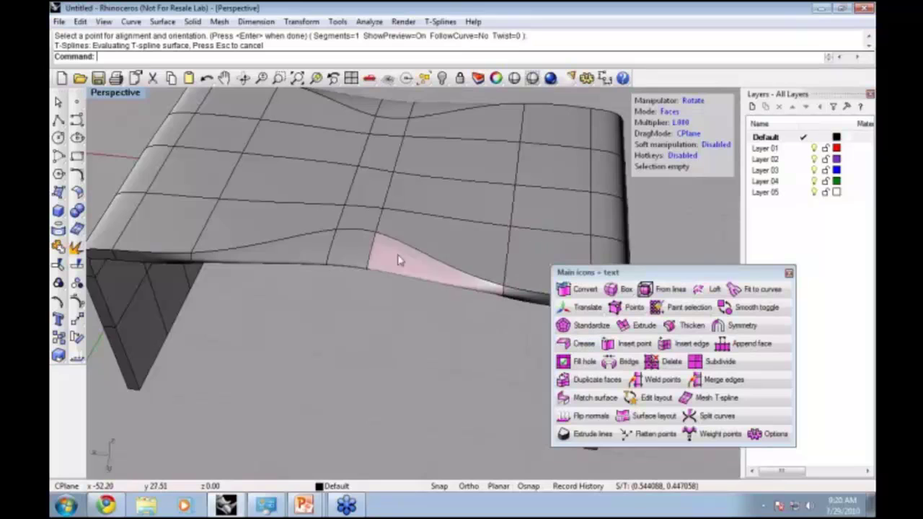
right_click_drag(435, 310, 368, 202)
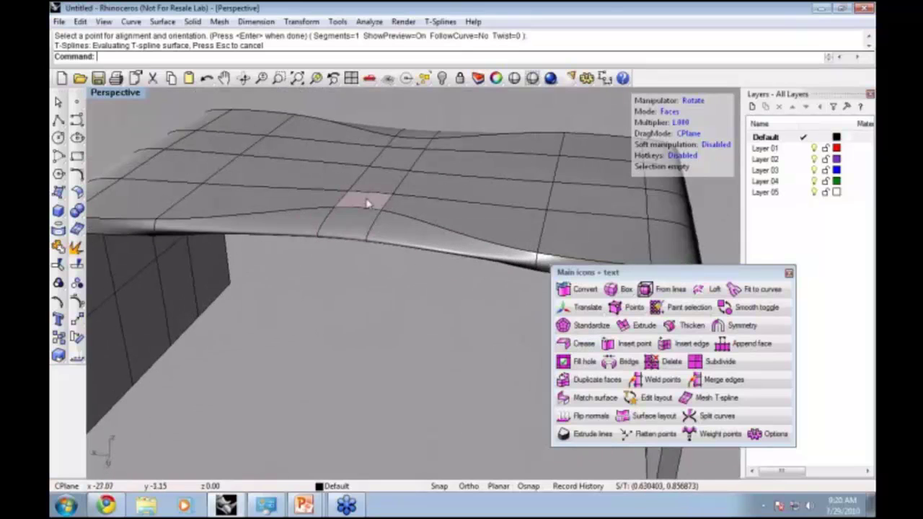
left_click(364, 227)
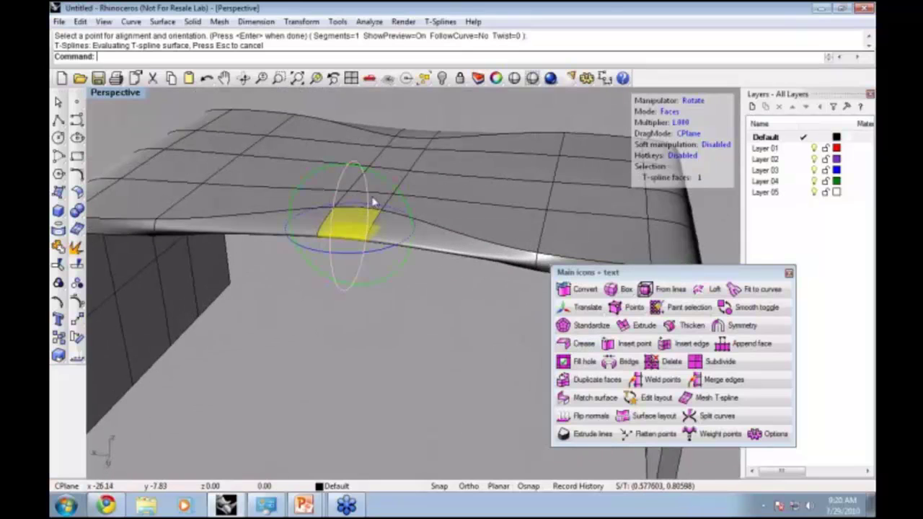
left_click(380, 202, "shift")
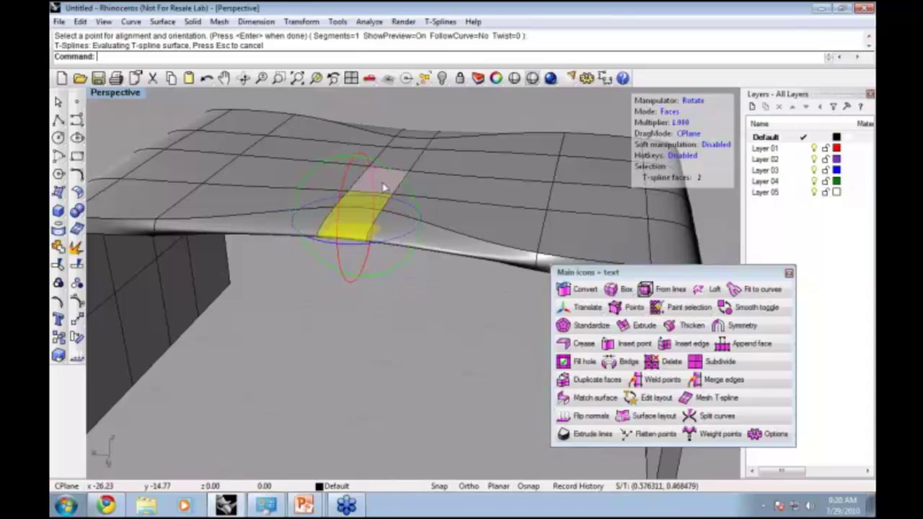
left_click(386, 186, "shift")
type("W")
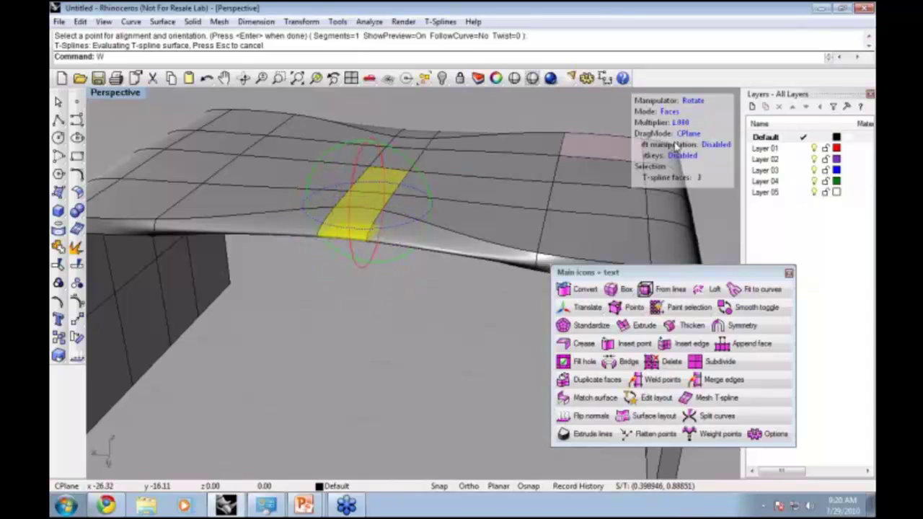
key("BackSpace")
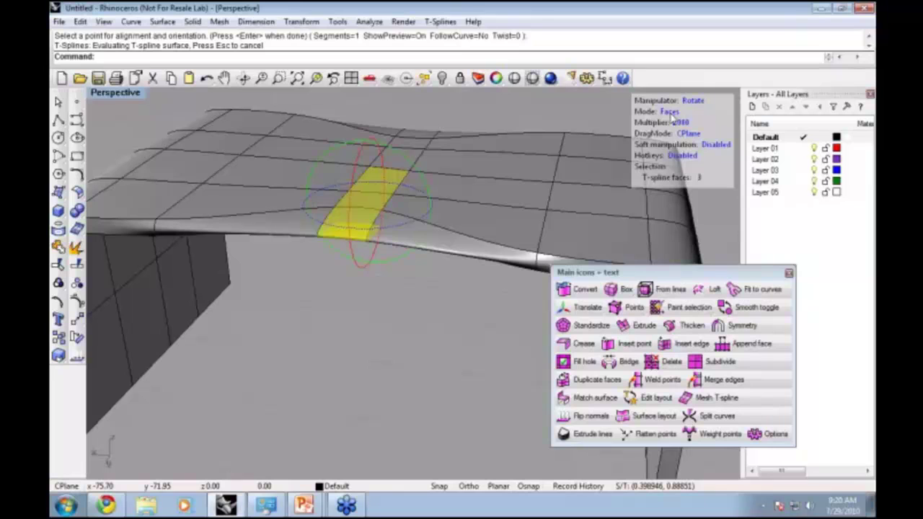
left_click(690, 104)
left_click(690, 104)
left_click(691, 103)
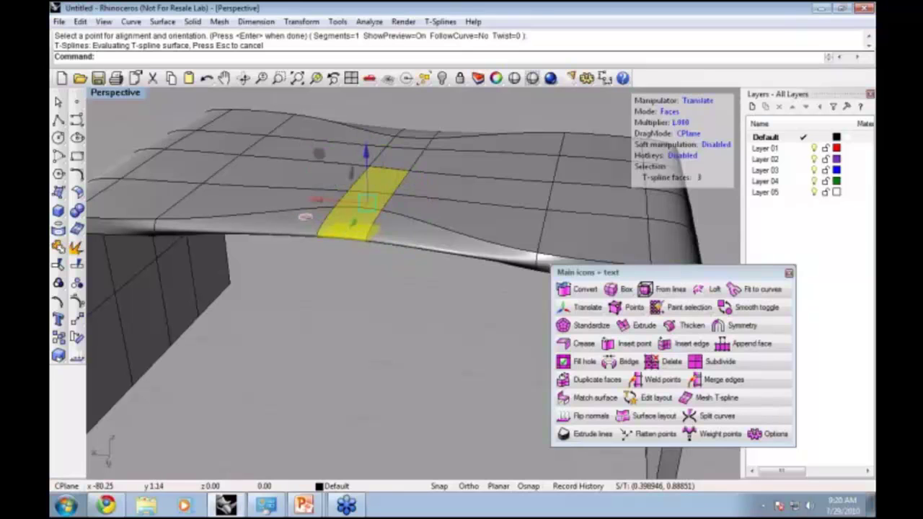
mouse_move(368, 158)
left_mouse_down()
mouse_move(371, 185)
mouse_move(372, 163)
left_mouse_up()
mouse_move(368, 313)
right_mouse_down()
mouse_move(367, 210)
mouse_move(359, 284)
mouse_move(382, 313)
right_mouse_up()
left_click(429, 329)
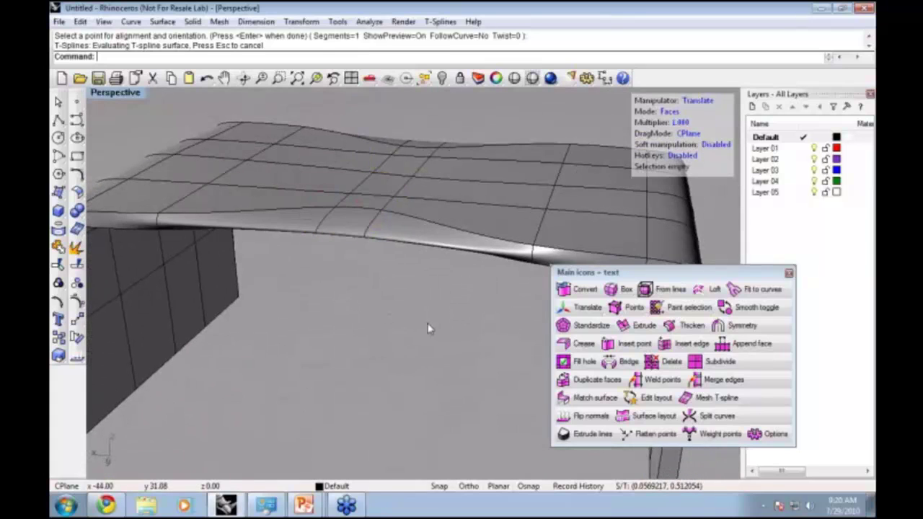
Step: Glance at the PowerPoint command list, return to Rhino, and undo the bridge, rotation, copy and thickening back to the thin bent surface
mouse_move(312, 510)
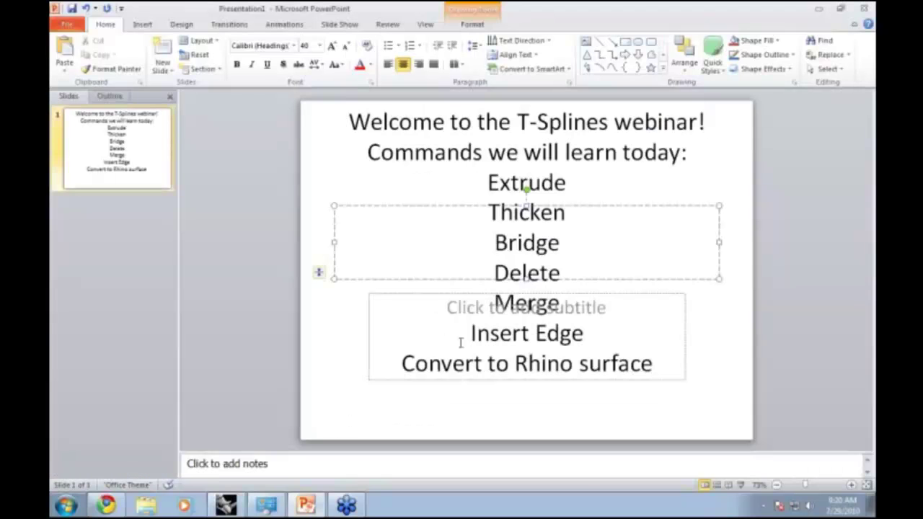
key("alt+Tab")
right_click_drag(373, 289, 388, 267)
key("ctrl+z")
key("ctrl+z")
key("ctrl+z")
key("ctrl+z")
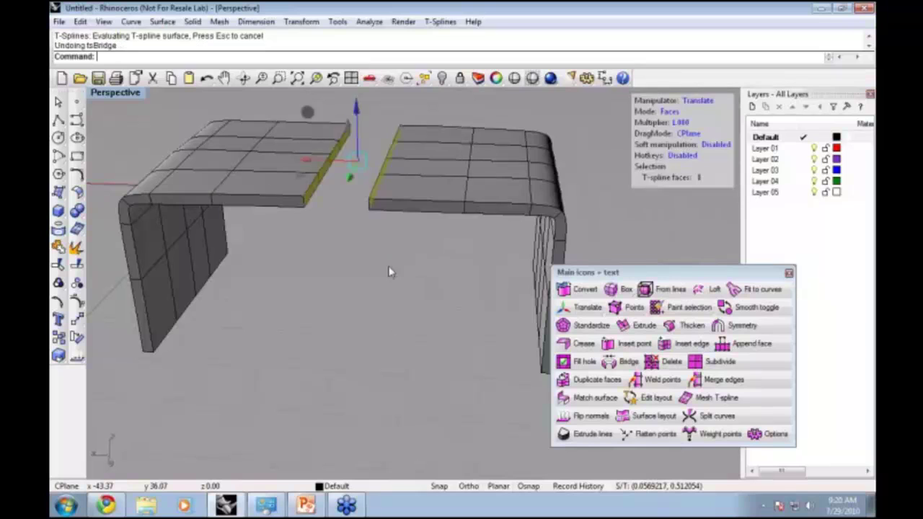
key("ctrl+z")
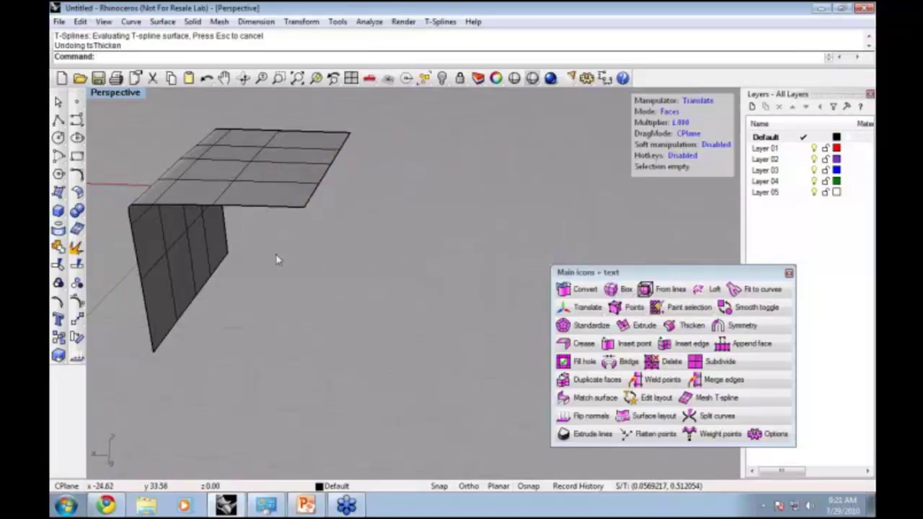
Step: Exit face editing and place one copy of the bent surface beside the original, leaving a gap between their flat tops
right_click_drag(279, 261, 310, 288)
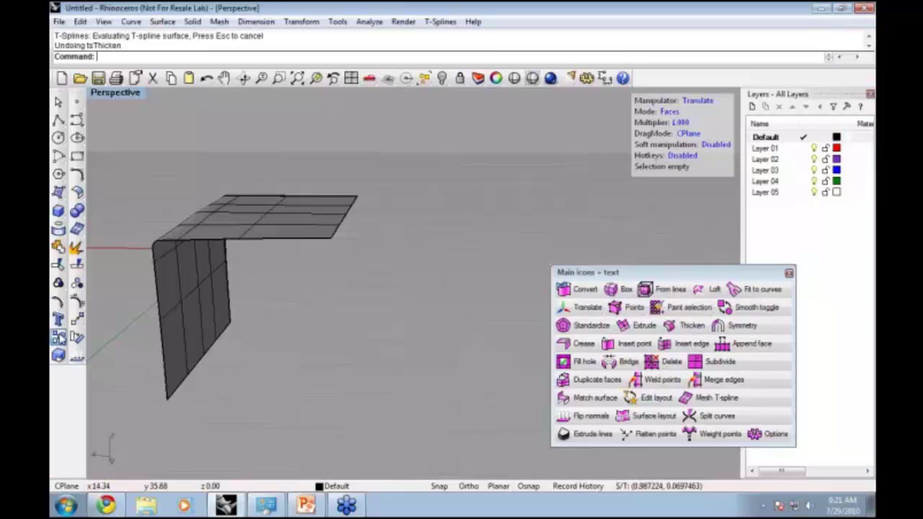
left_click(59, 337)
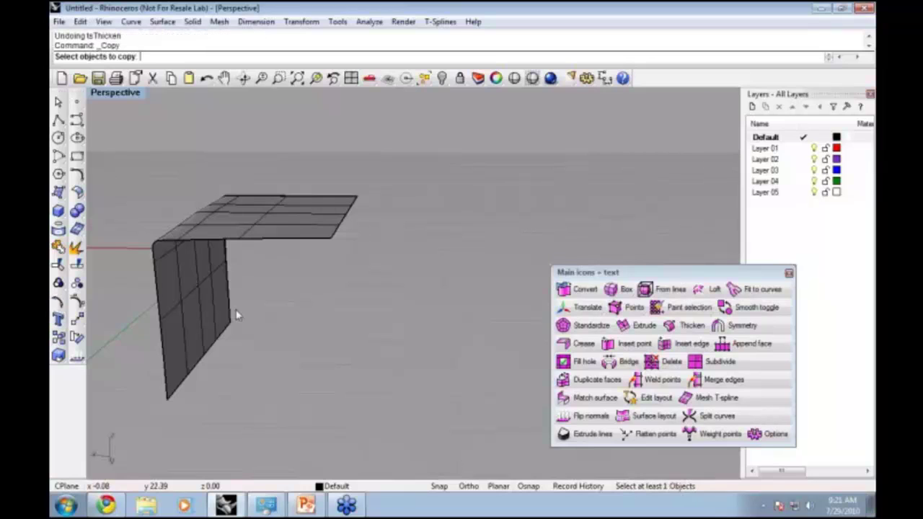
key("Escape")
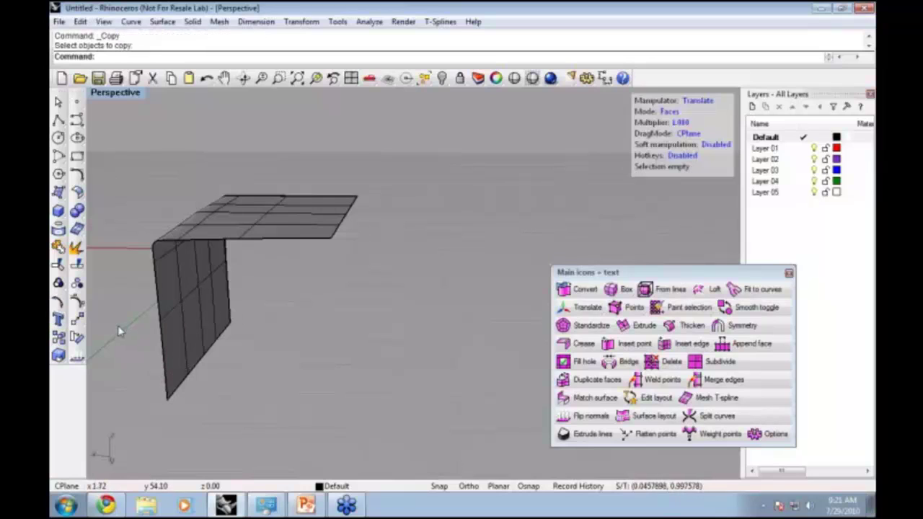
right_click(76, 301)
left_click(196, 301)
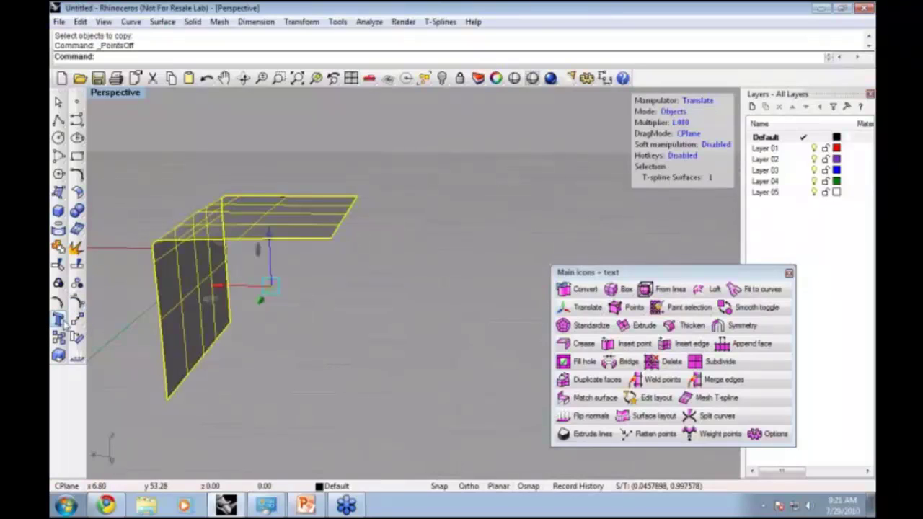
key("Return")
left_click(197, 280)
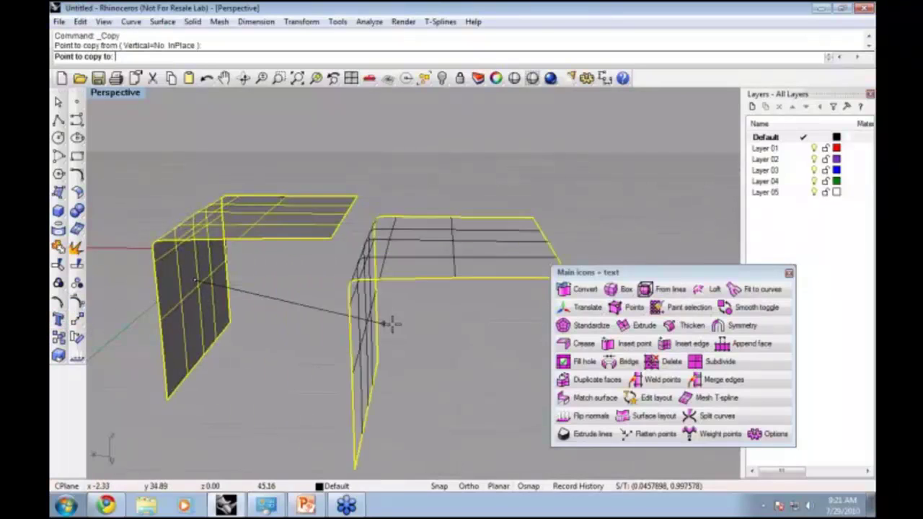
left_click(447, 307)
key("Return")
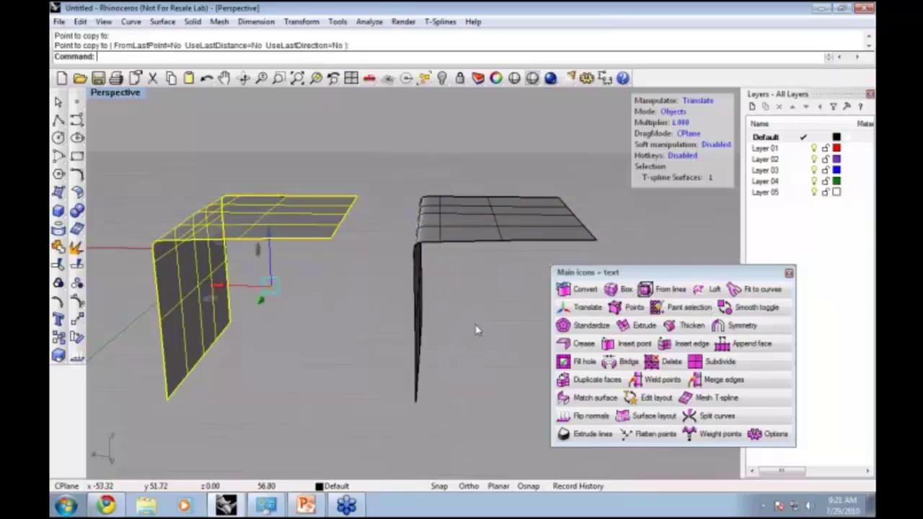
Step: Rotate the copied surface 180 degrees about Z so its open top edge faces the original, and clear the selection
left_click(445, 240)
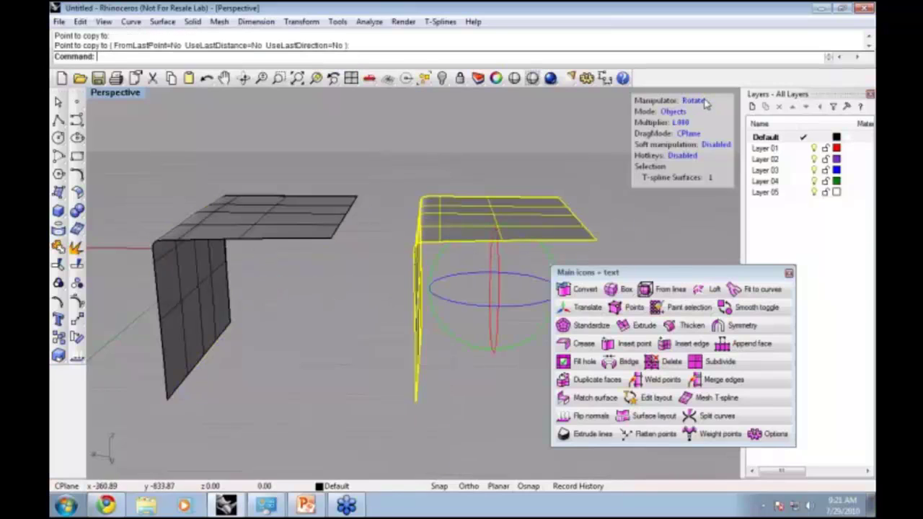
left_click(531, 279)
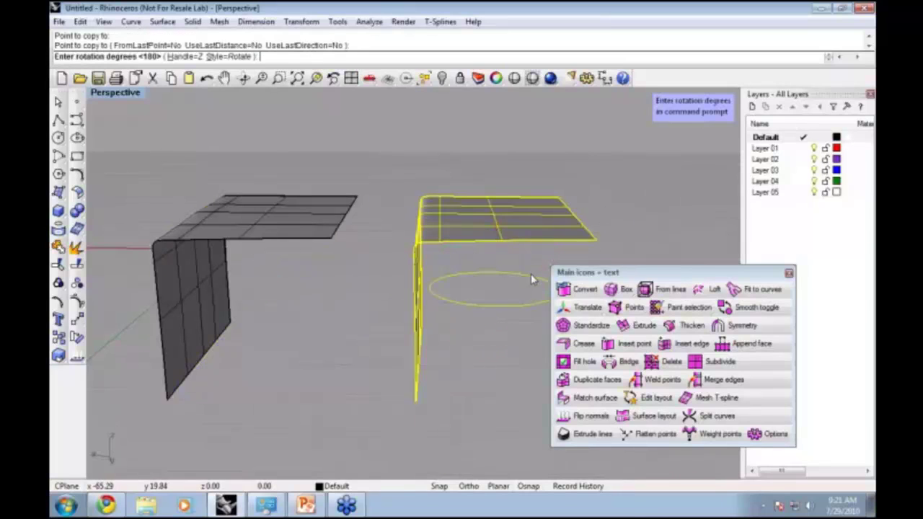
type("180")
key("Return")
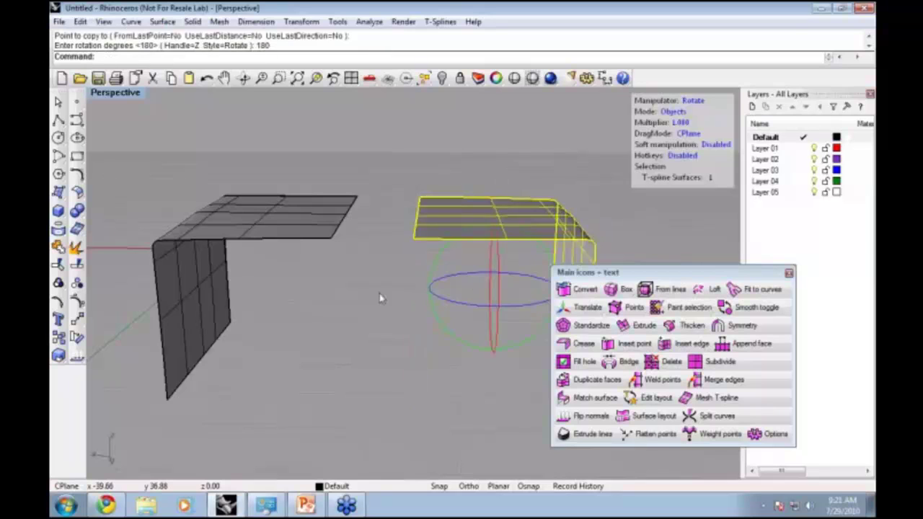
right_click_drag(379, 295, 372, 218)
left_click(373, 277)
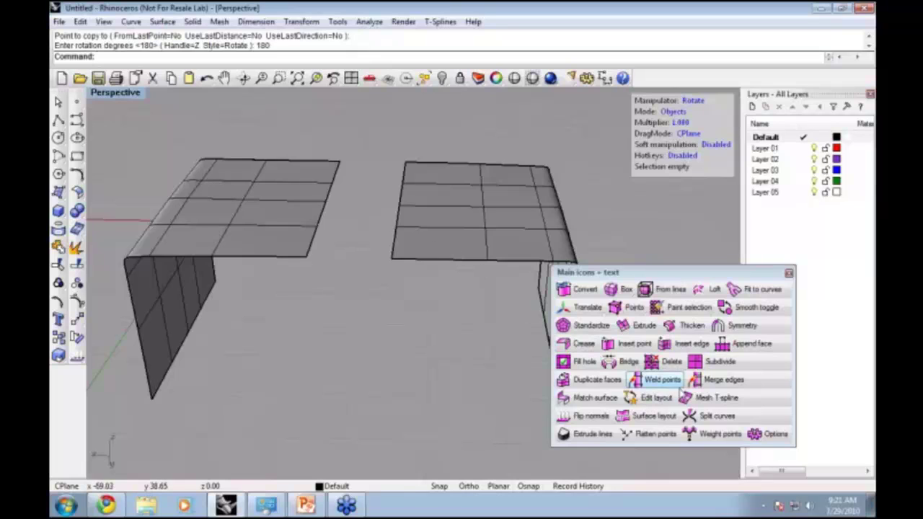
Step: Merge the original's four open top-edge segments with the four facing edge segments of the copy, using Smooth=Yes
left_click(721, 379)
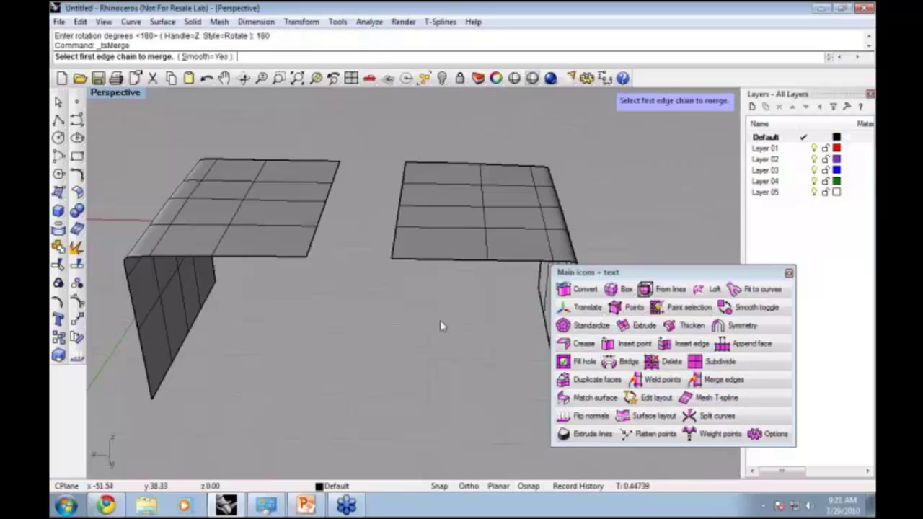
left_click(317, 249)
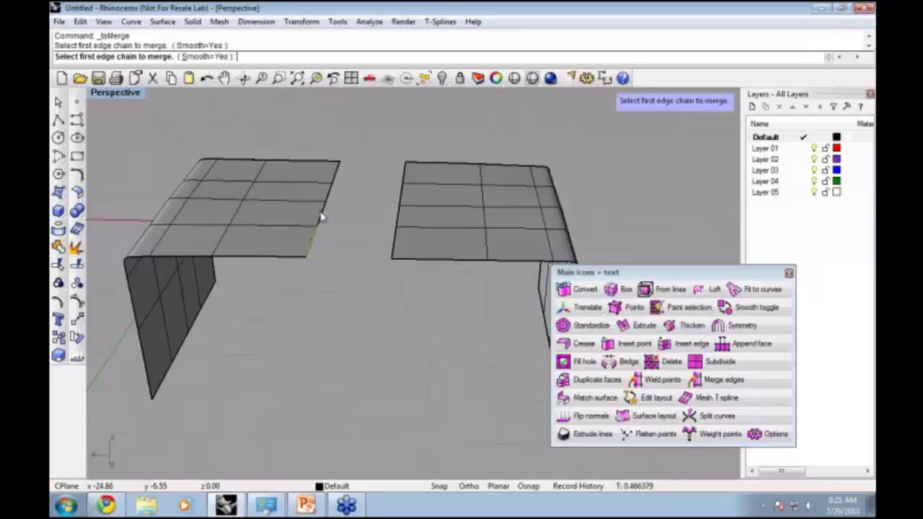
left_click(320, 212)
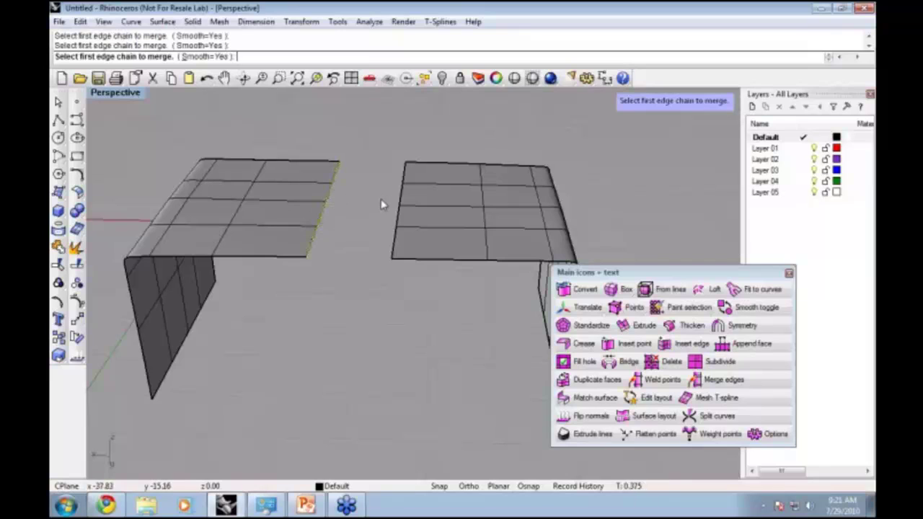
key("Return")
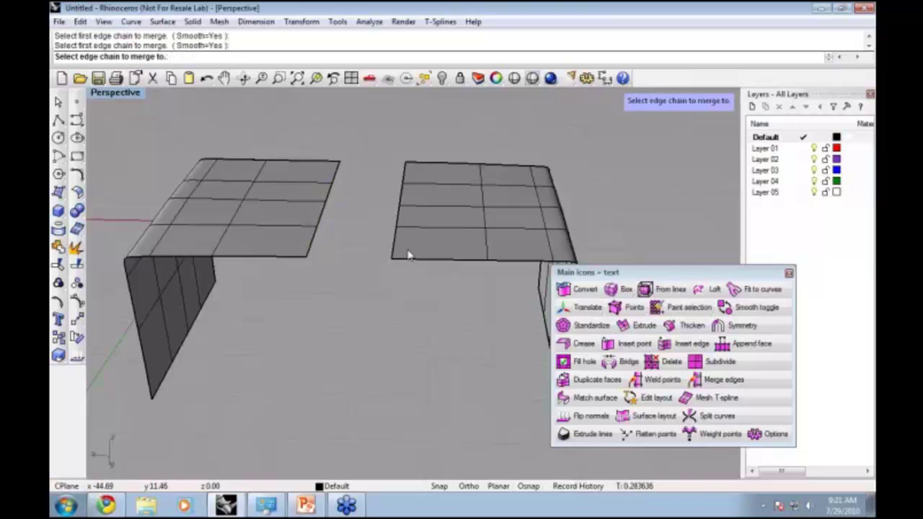
left_click(395, 233)
left_click(394, 217)
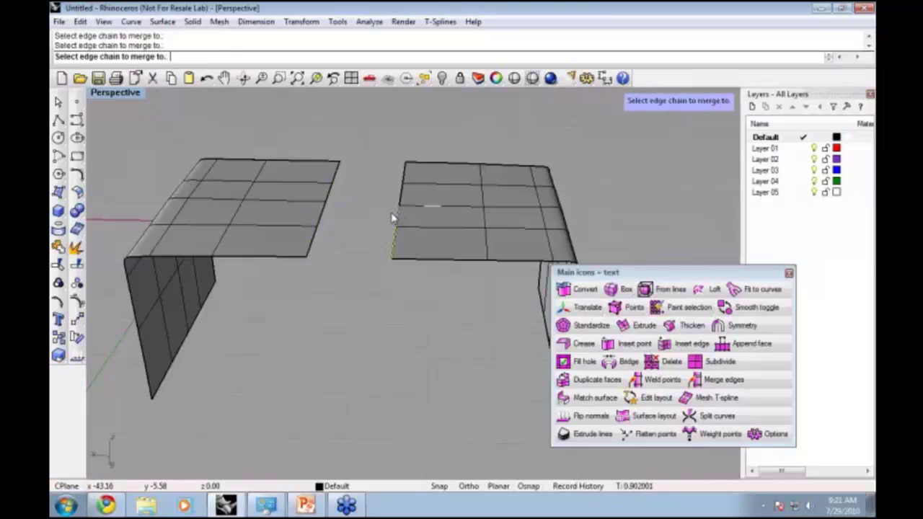
right_click_drag(405, 195, 389, 191)
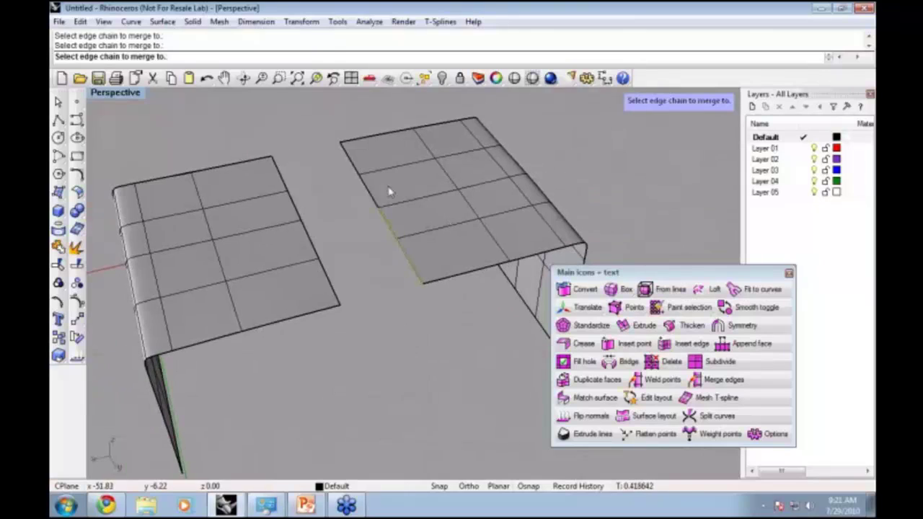
left_click(350, 156)
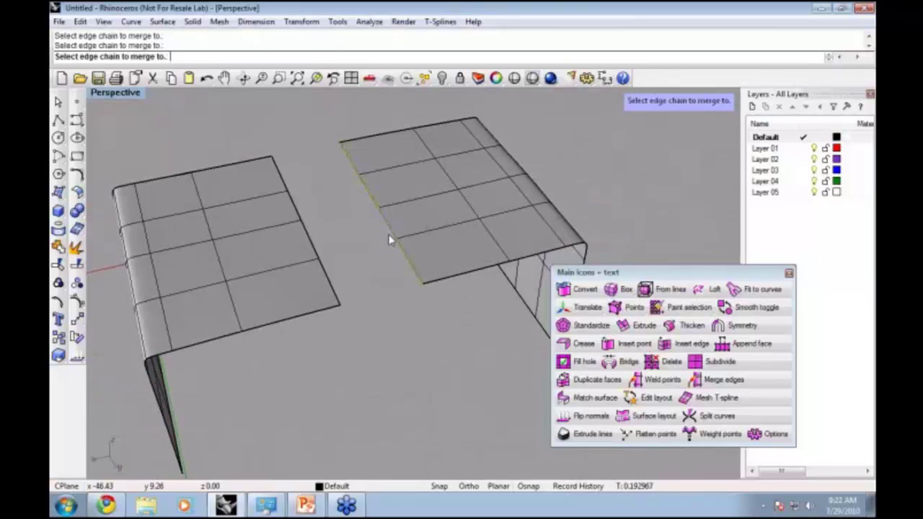
key("Return")
mouse_move(389, 241)
right_mouse_down()
mouse_move(396, 274)
mouse_move(382, 237)
right_mouse_up()
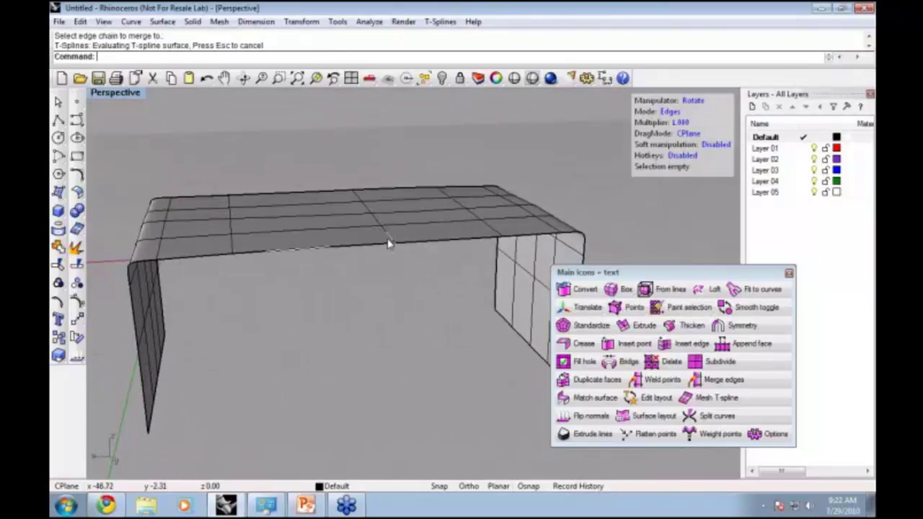
Step: Select an edge on the merged seam, set the manipulator to Translate, and clear the selection
left_click(388, 242)
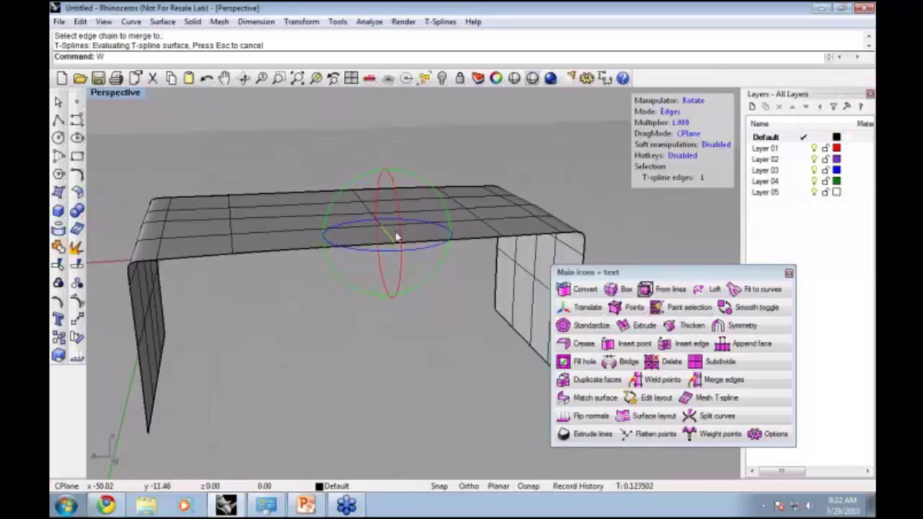
type("W")
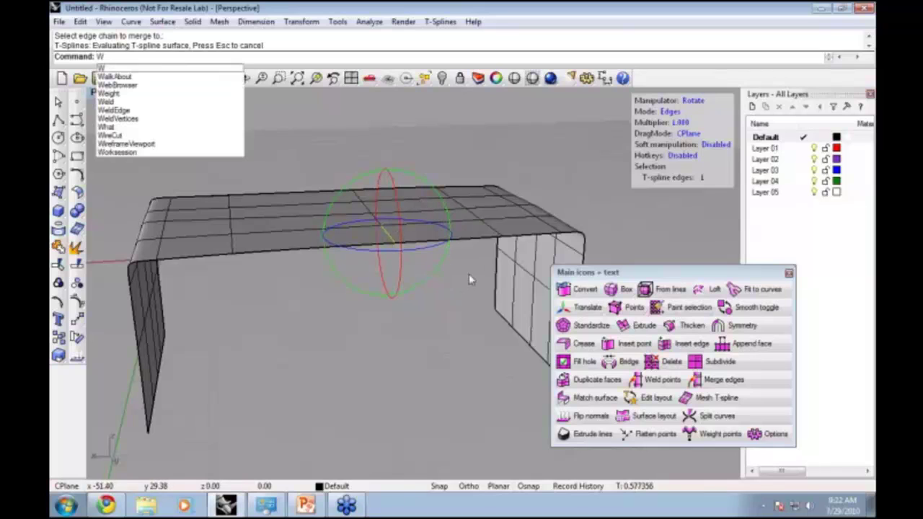
key("BackSpace")
left_click(688, 103)
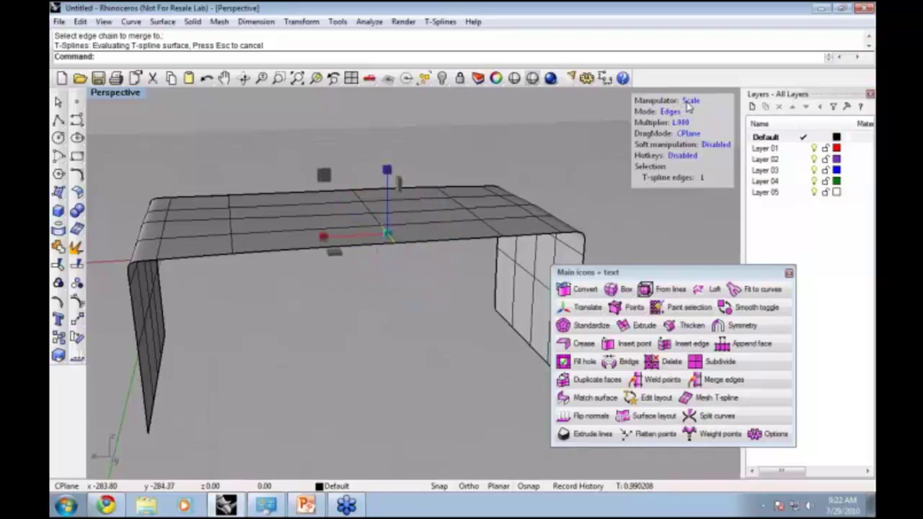
key("Escape")
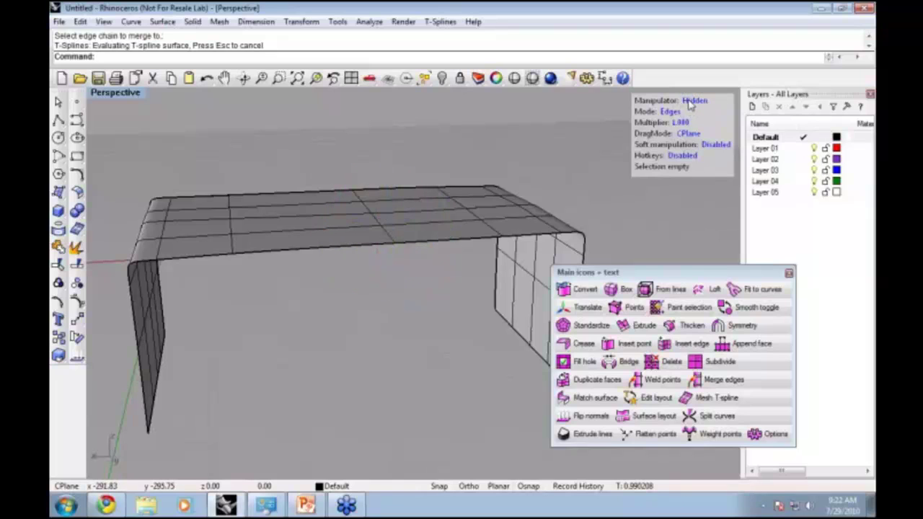
Step: Select two adjoining edges on the merged seam to try them with the Translate manipulator, and undo the merge
right_click_drag(486, 206, 384, 235)
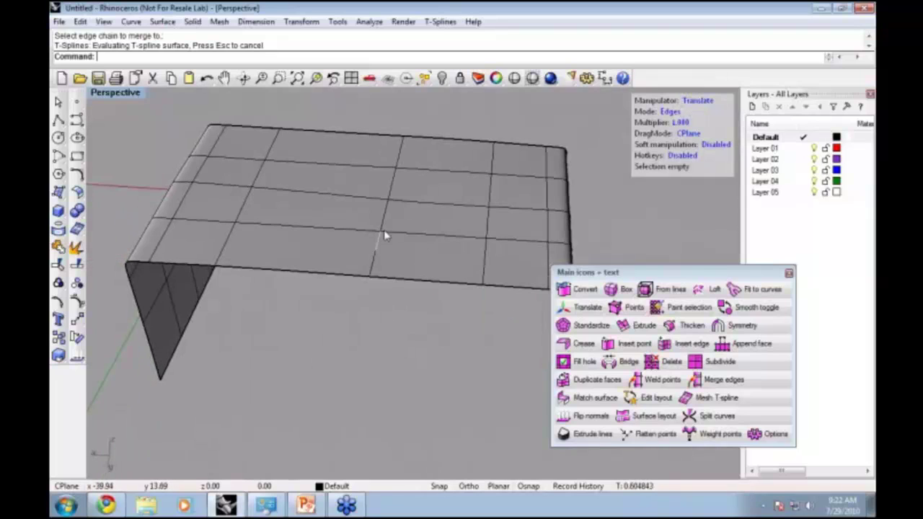
left_click(385, 199)
mouse_move(387, 164)
left_mouse_down()
mouse_move(385, 108)
mouse_move(402, 223)
mouse_move(388, 163)
left_mouse_up()
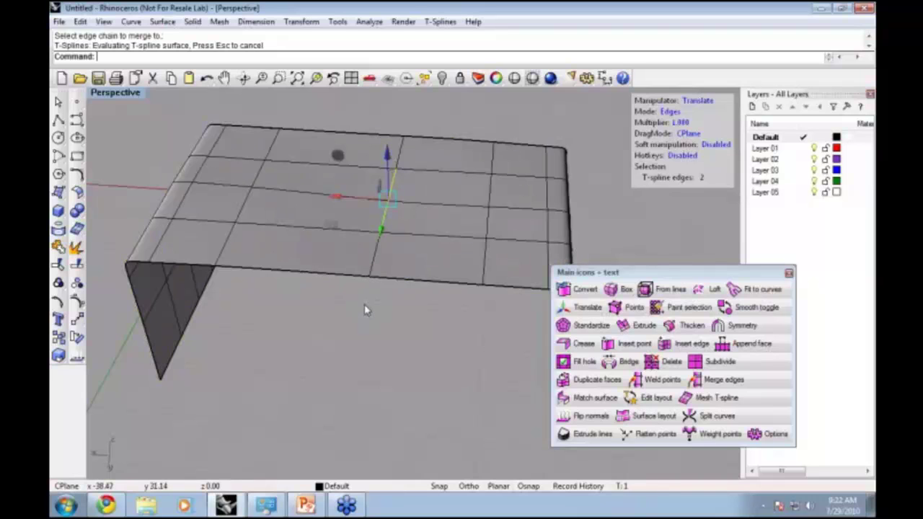
right_click_drag(365, 304, 360, 332, "shift")
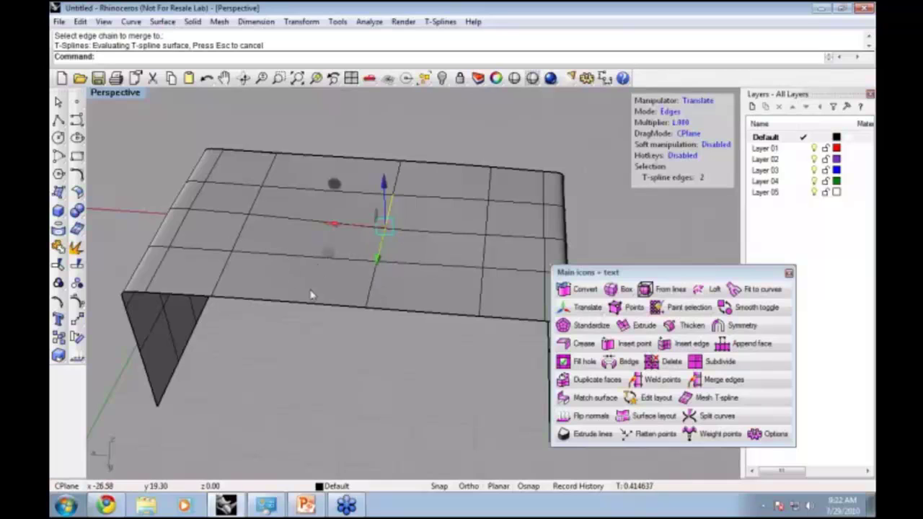
right_click_drag(385, 353, 397, 331)
left_click(396, 331)
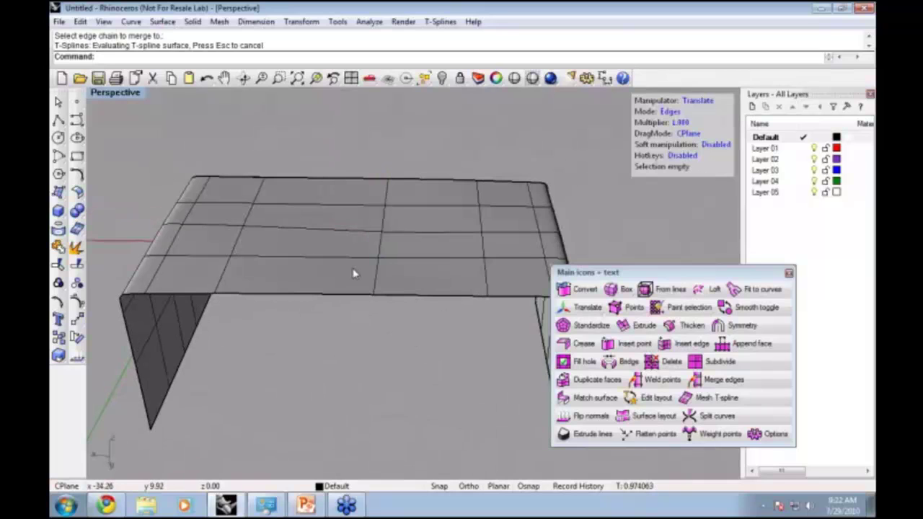
key("ctrl+z")
key("ctrl+z")
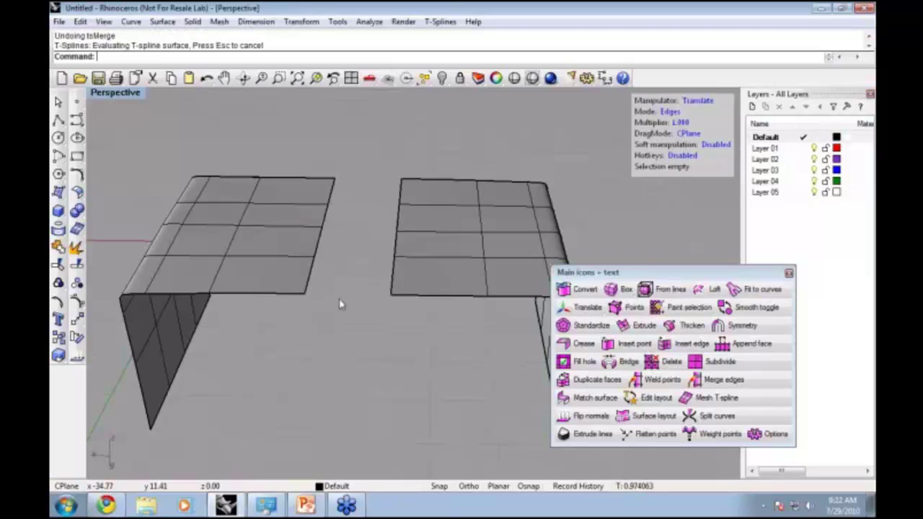
Step: Subdivide all faces of the original bent surface with exact insertion
right_click_drag(342, 303, 385, 281, "shift")
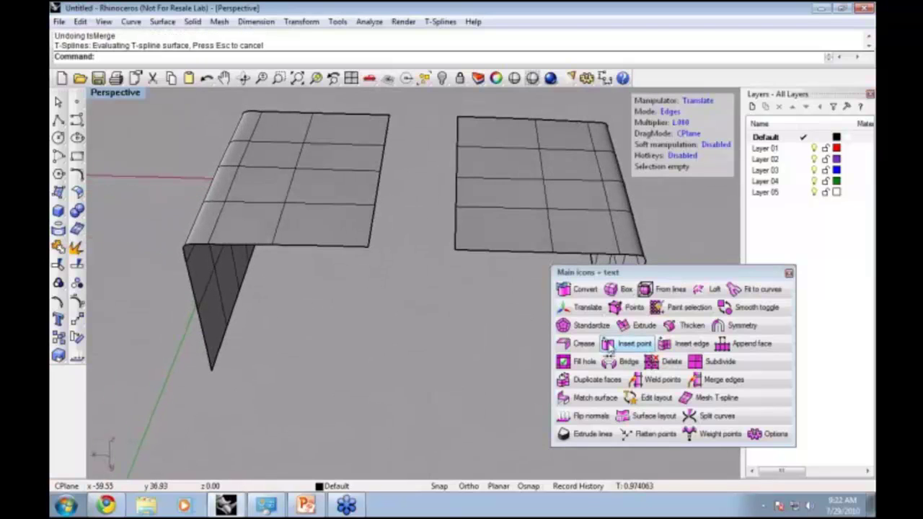
right_click(717, 364)
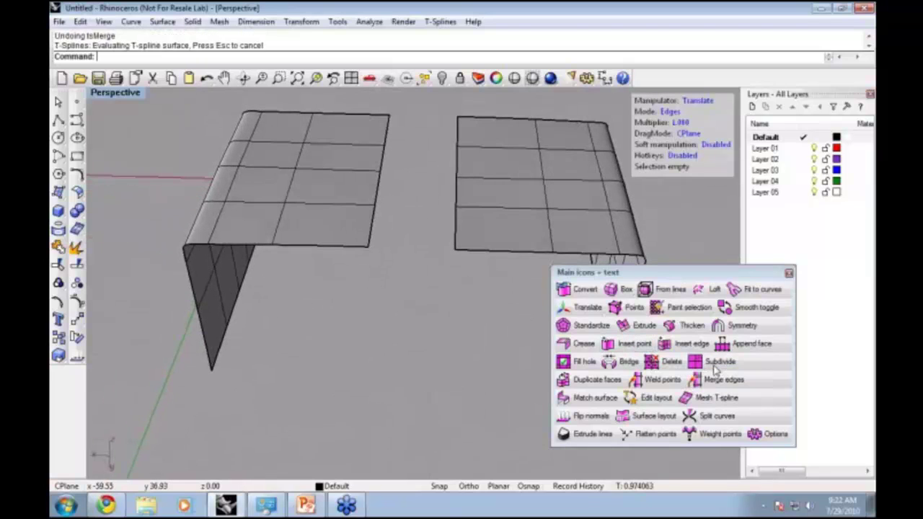
left_click_drag(184, 128, 409, 408)
right_click(403, 384)
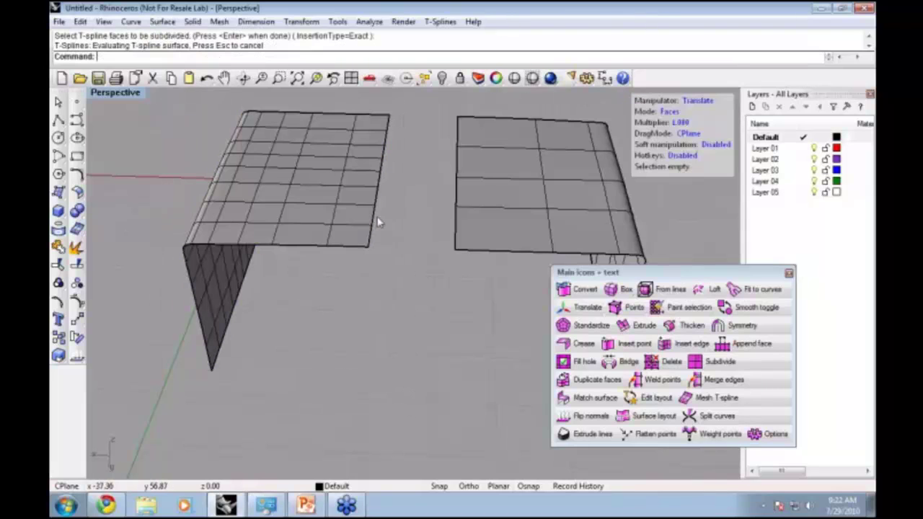
Step: Merge the subdivided surface's whole open top-edge loop with the facing edge loop of the coarser copy
right_click_drag(431, 236, 433, 256)
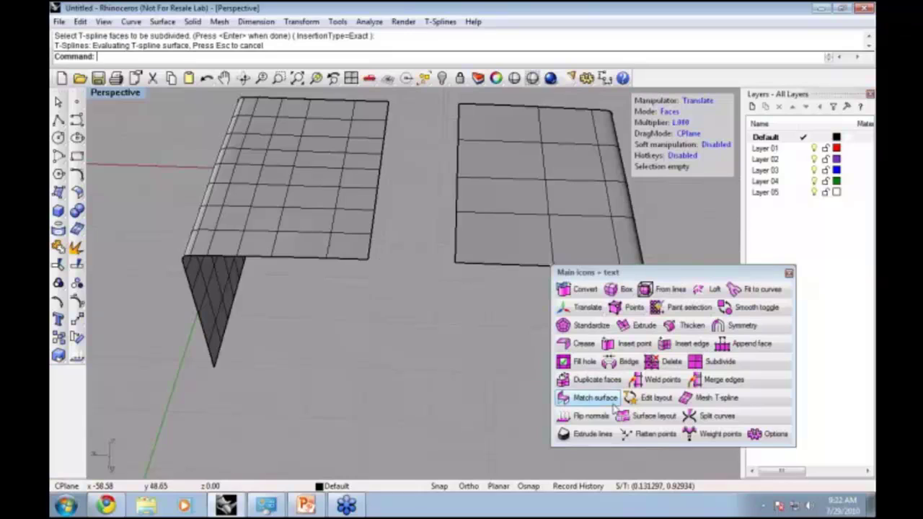
left_click(740, 386)
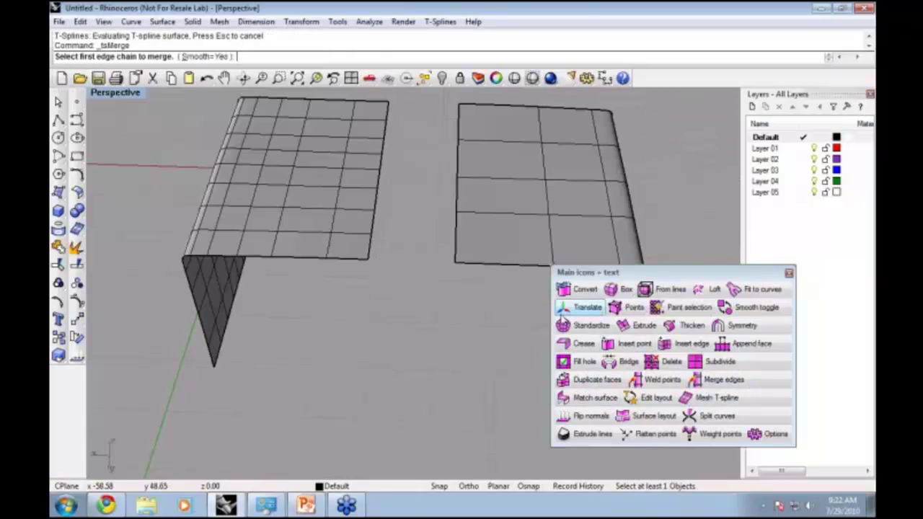
double_click(372, 246)
key("Return")
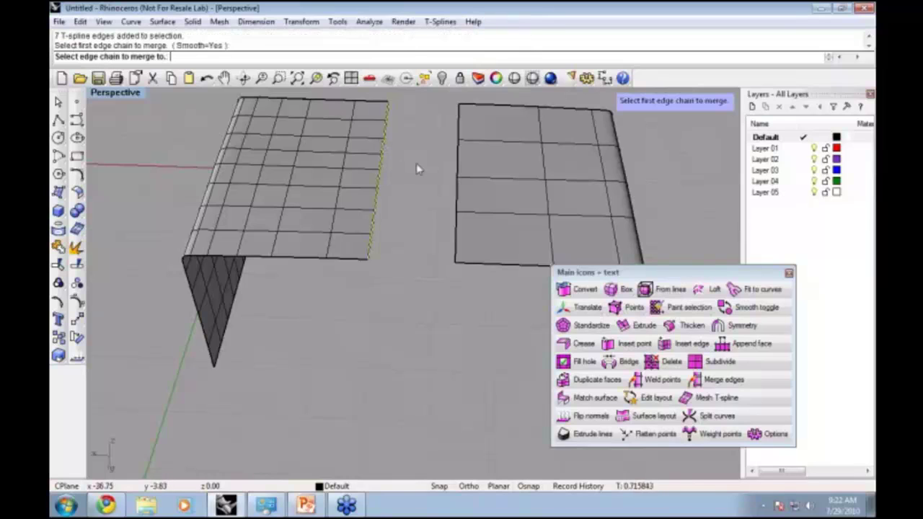
double_click(459, 233)
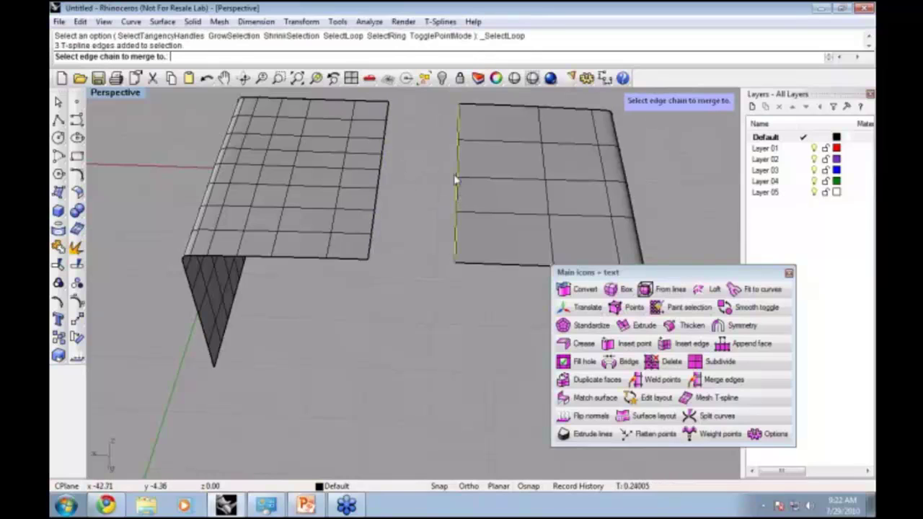
key("Return")
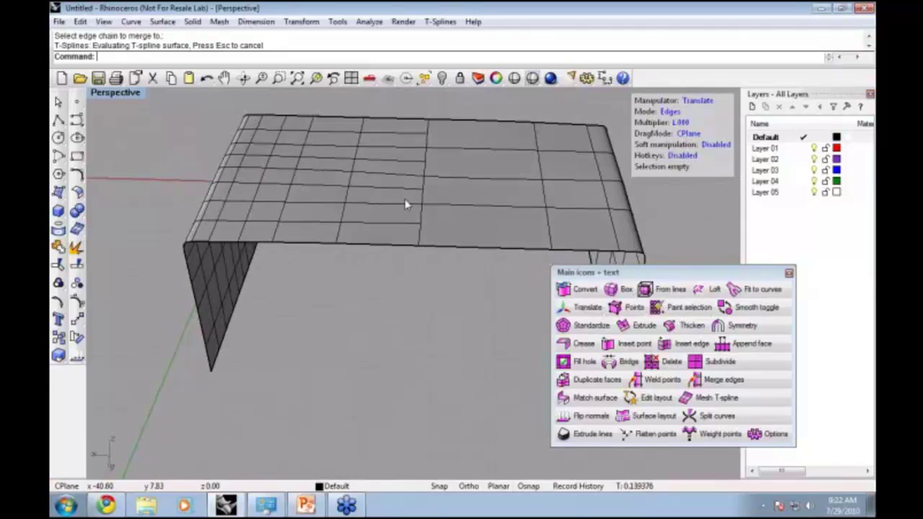
Step: Select an edge on the merged seam to try it with the Translate manipulator, and clear the selection
left_click(423, 217)
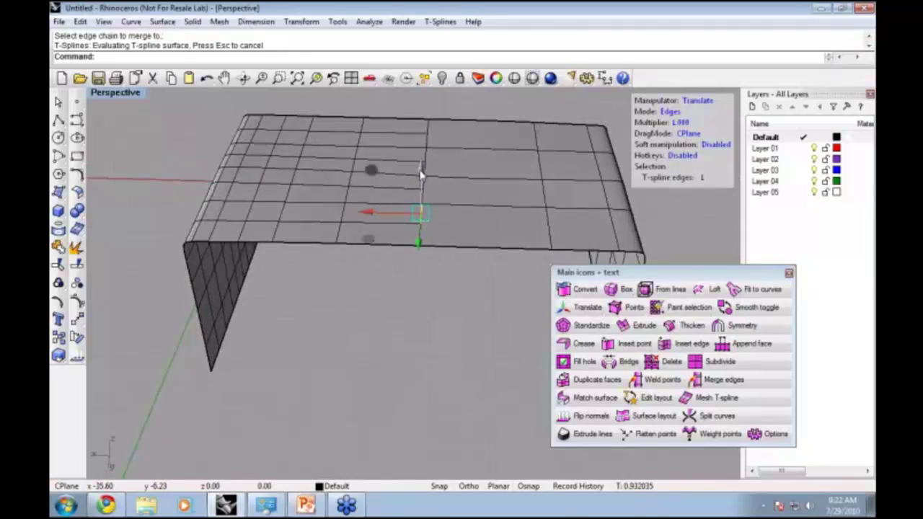
mouse_move(423, 171)
left_mouse_down()
mouse_move(421, 150)
mouse_move(421, 171)
left_mouse_up()
scroll(425, 240, "up", 2)
left_click(415, 274)
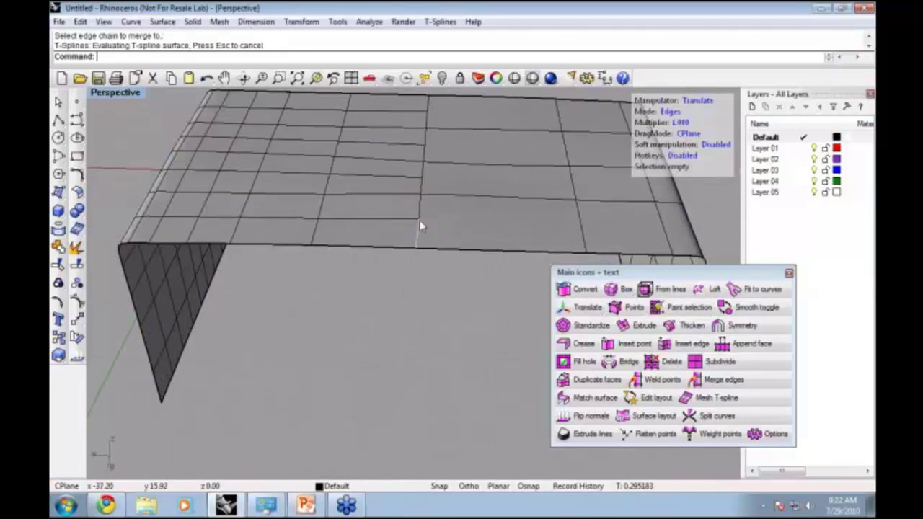
Step: Select a single edge adjoining the seam on the finer side and raise it to form a local bump
right_click_drag(420, 222, 422, 252)
left_click(406, 191)
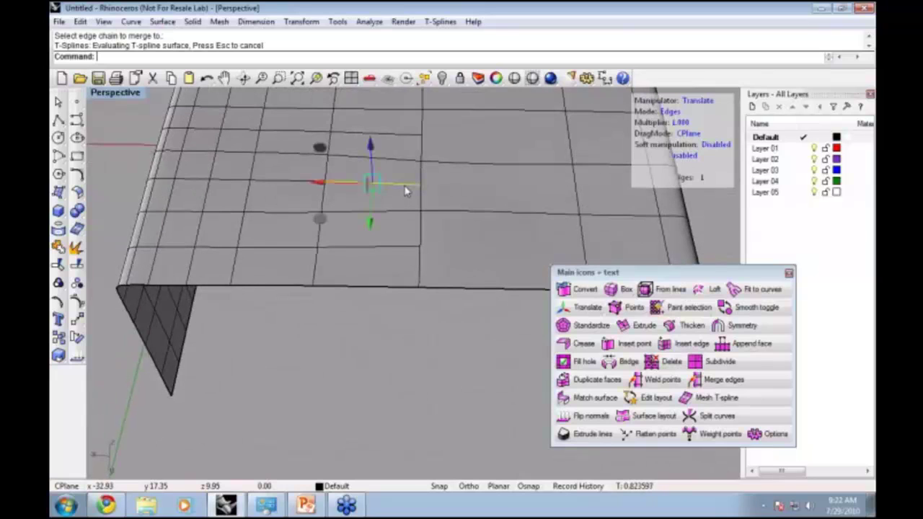
right_click_drag(429, 235, 408, 266, "shift")
left_click_drag(358, 206, 361, 186)
scroll(430, 256, "up", 3)
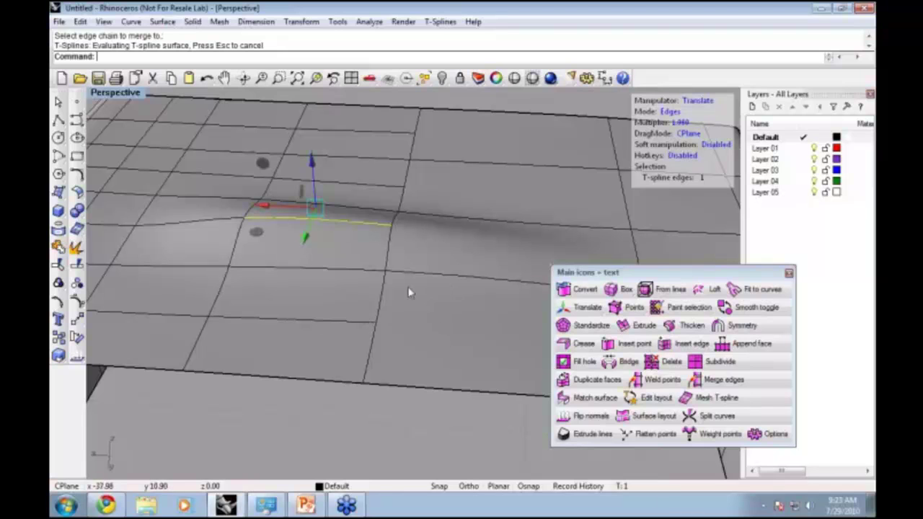
right_click_drag(409, 286, 383, 299)
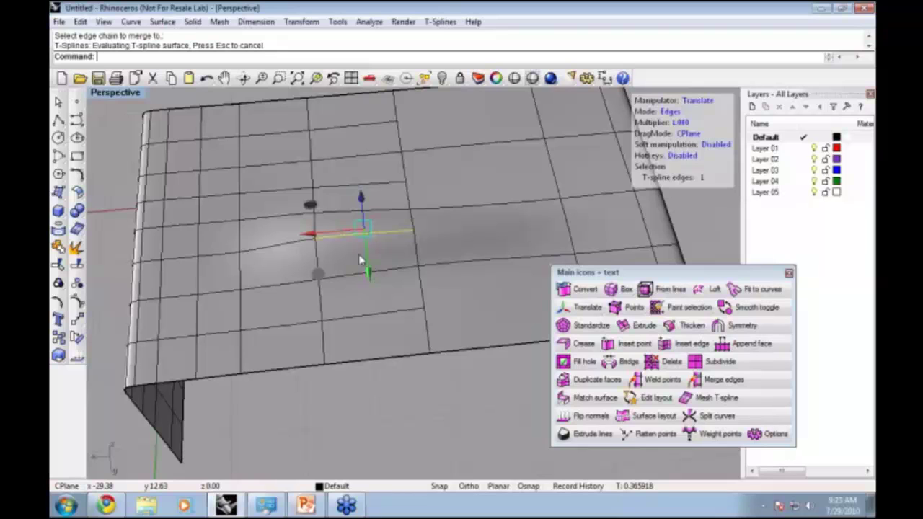
right_click_drag(360, 272, 313, 312)
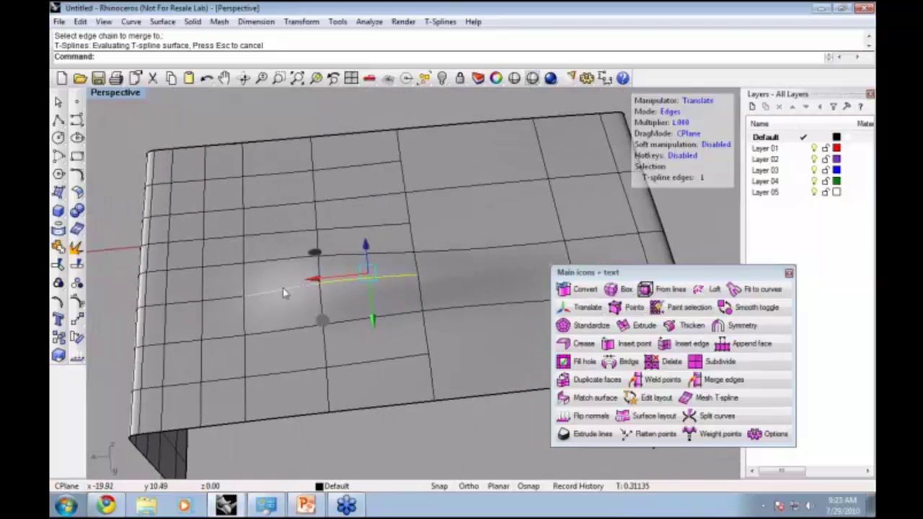
Step: Delete the four two-edge intermediate rows that end at the seam on the finer side of the top surface
left_click(378, 361, "shift")
left_click(312, 371, "shift")
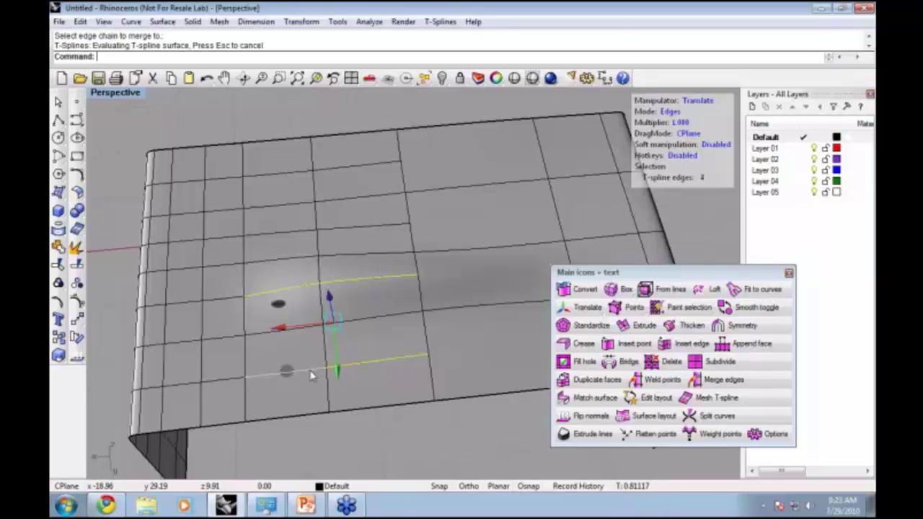
left_click(386, 226)
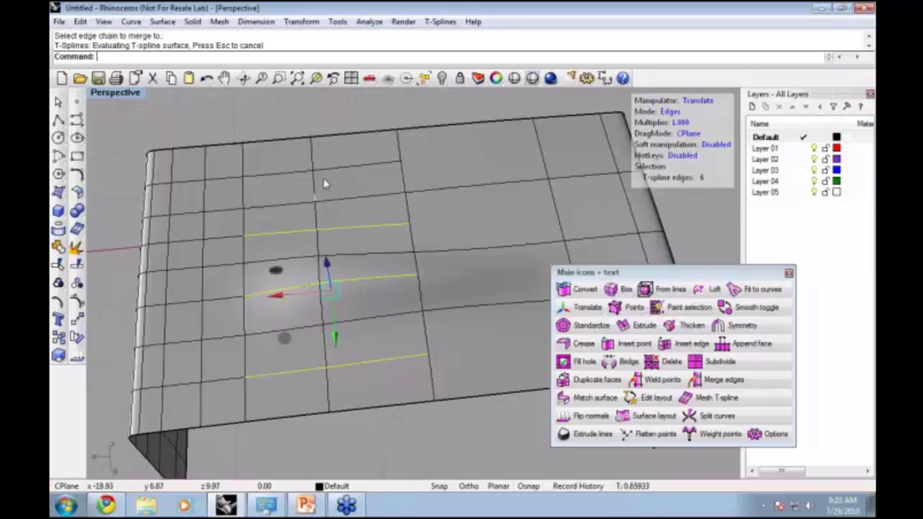
left_click(340, 169)
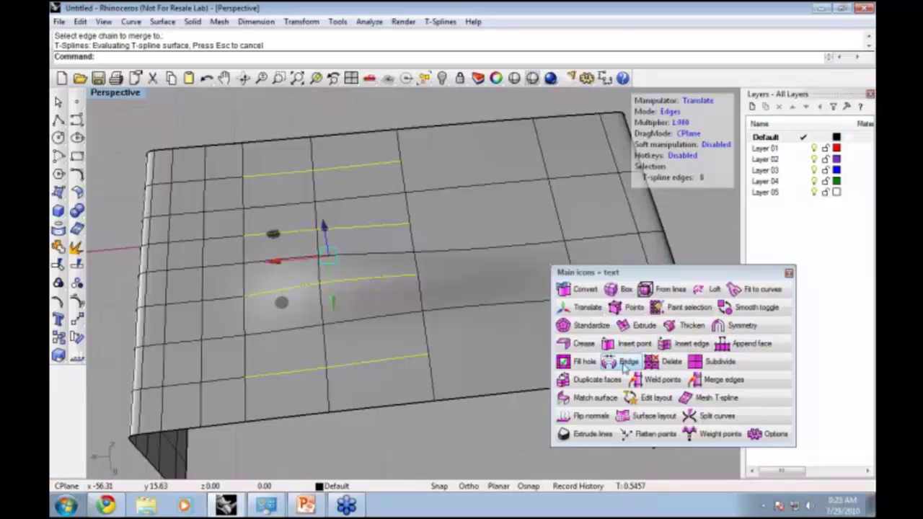
left_click(659, 368)
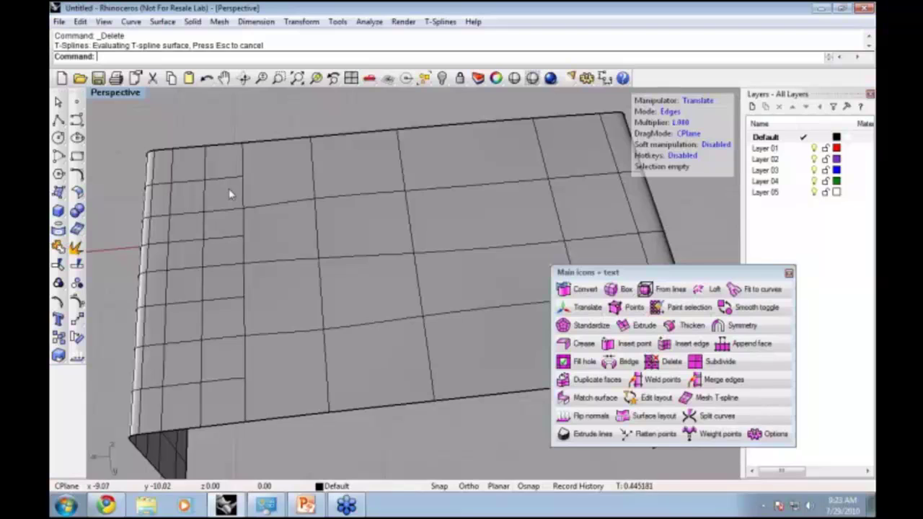
Step: Delete the four connected edges of the middle row running from the remaining fine grid towards the far bend
left_click(288, 260)
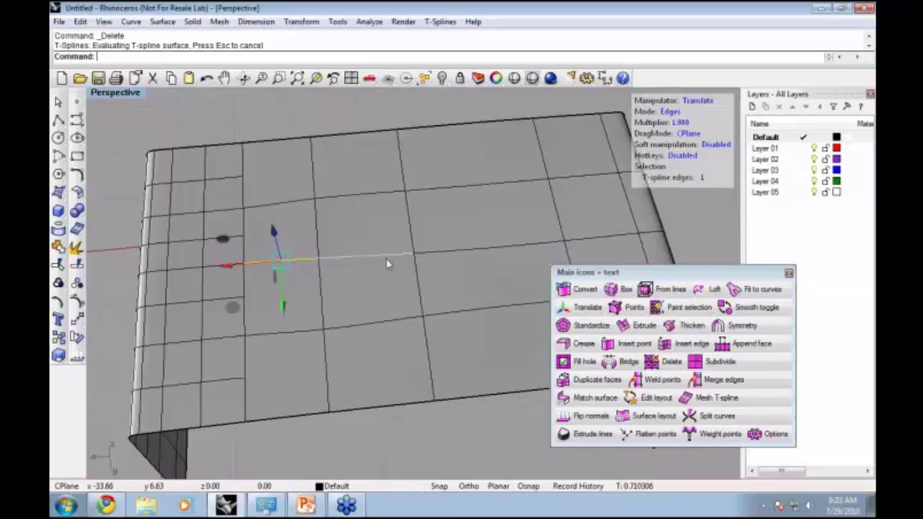
left_click(386, 258, "shift")
left_click(491, 249, "shift")
left_click(599, 239, "shift")
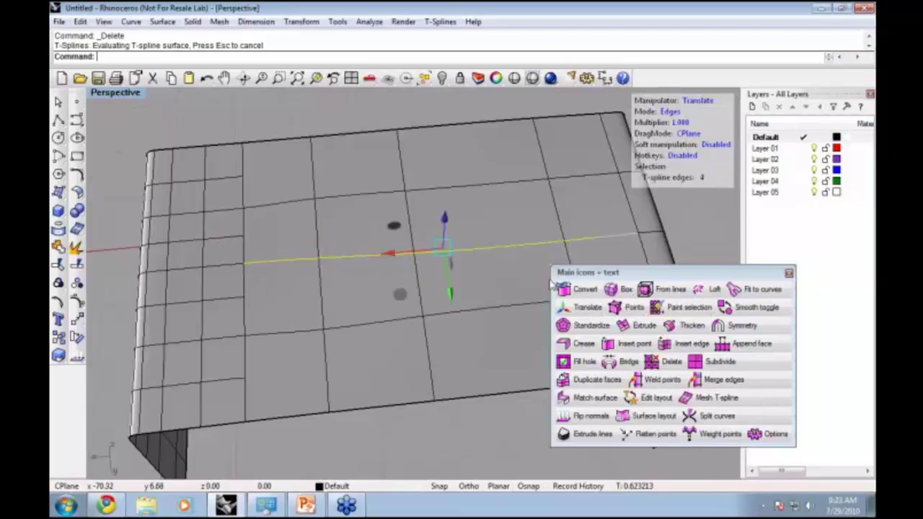
key("Delete")
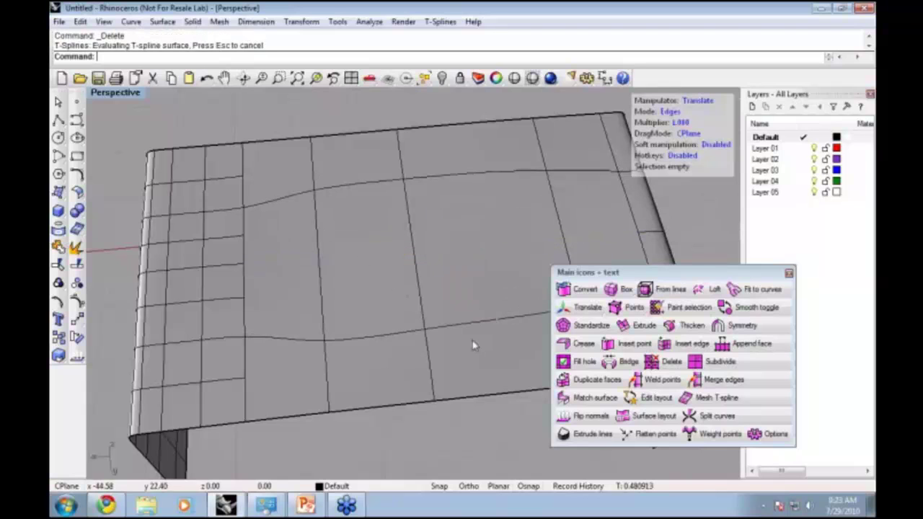
Step: Delete four adjacent faces in a row below the bend on the finely divided side wall to open a rectangular hole
right_click_drag(474, 346, 373, 277)
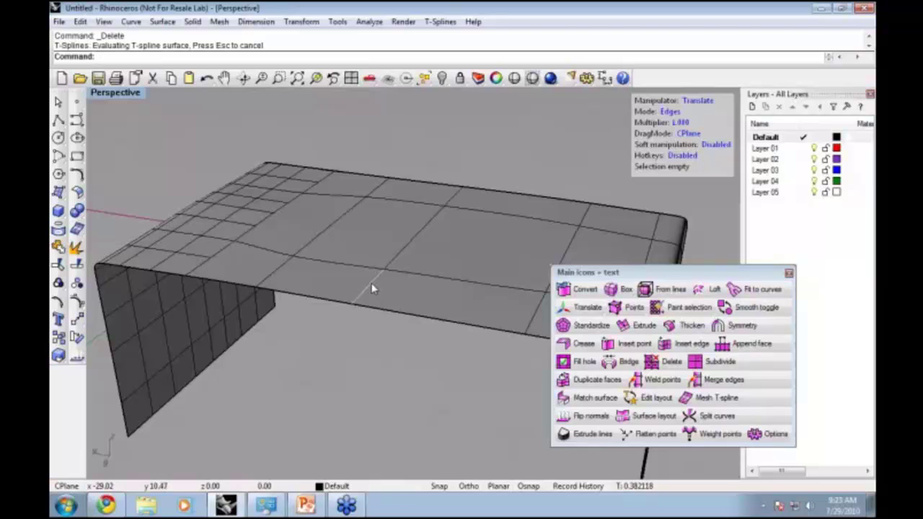
scroll(415, 305, "up", 5)
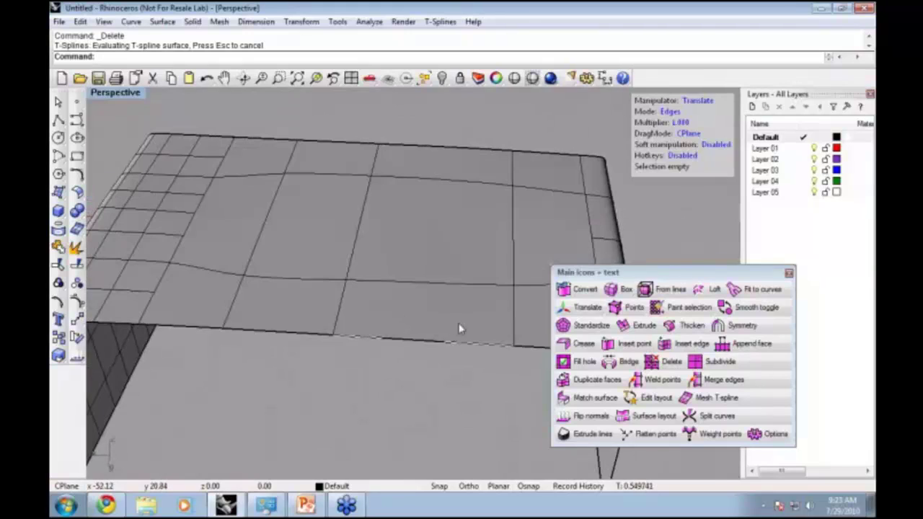
right_click_drag(391, 370, 324, 295)
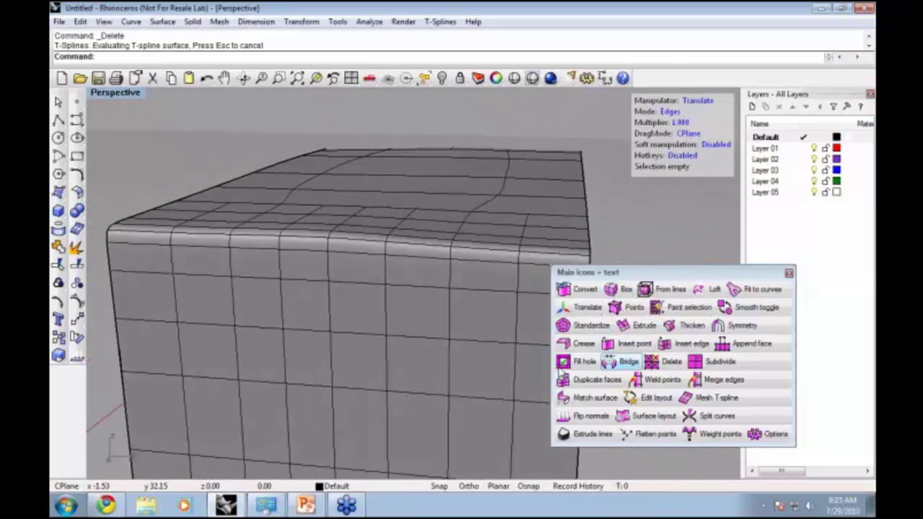
left_click(301, 315)
left_click(373, 322, "shift")
left_click(414, 324, "shift")
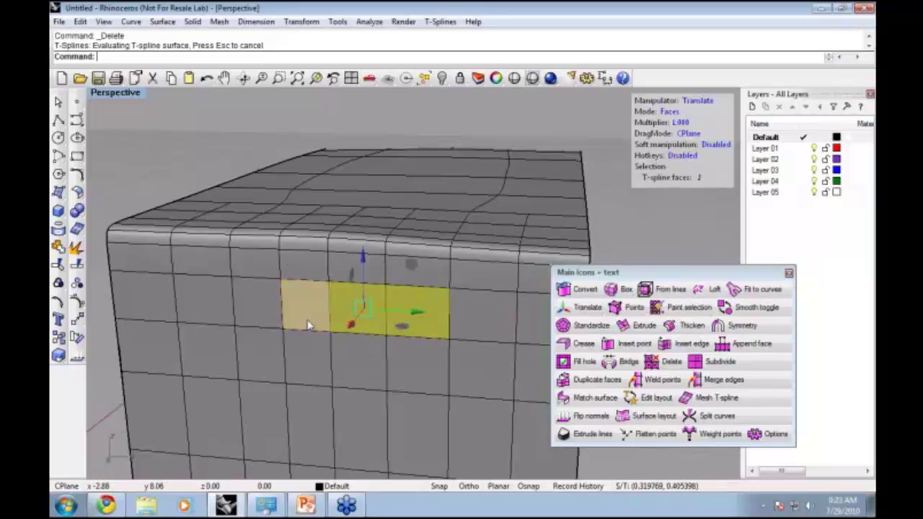
left_click(270, 319, "shift")
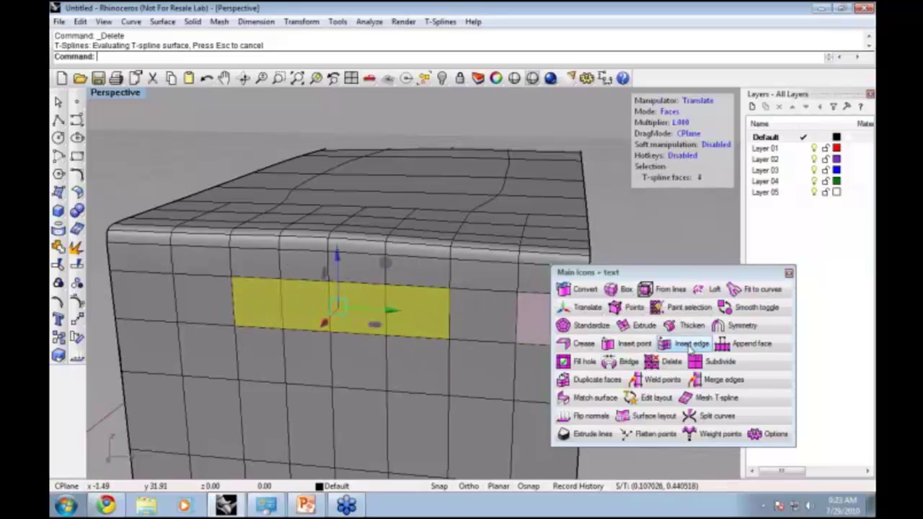
left_click(669, 363)
right_click_drag(448, 374, 271, 303)
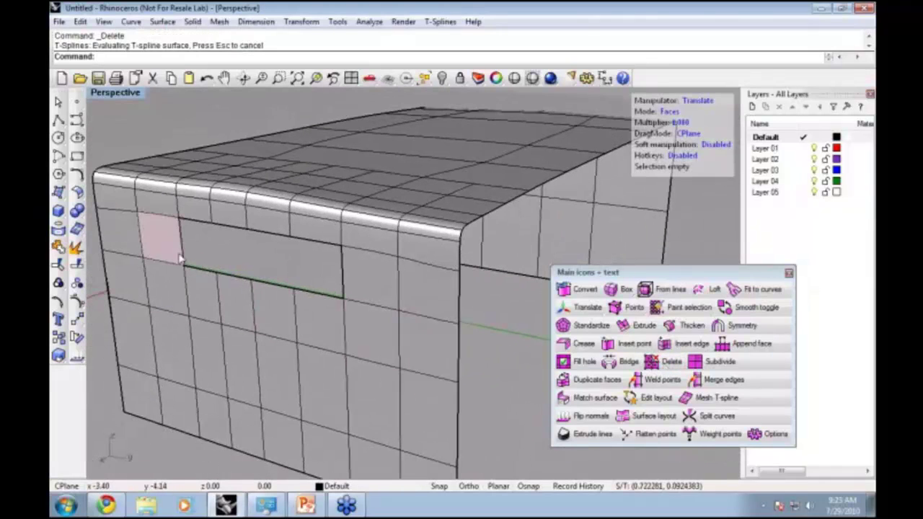
Step: Set the selection mode to Edges and select an edge on the lower border of the rectangular hole
left_click(668, 113)
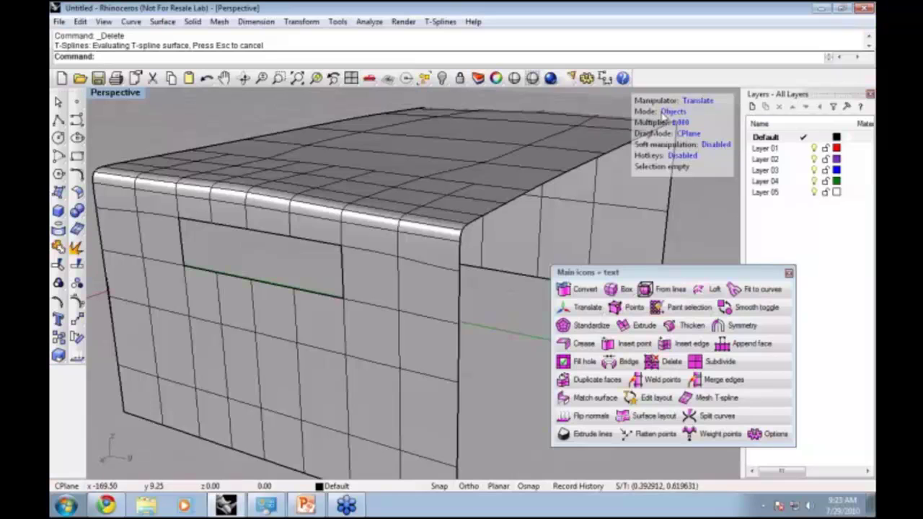
left_click(668, 113)
left_click(668, 113)
left_click(272, 288)
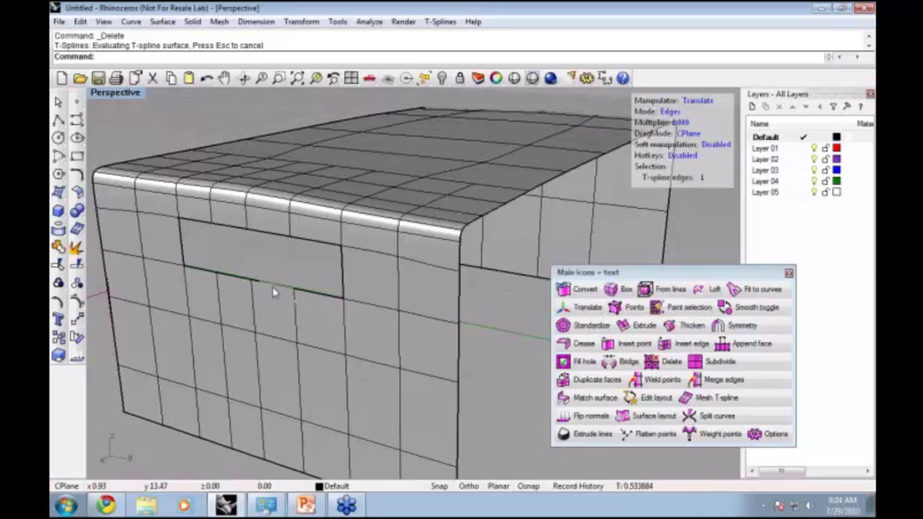